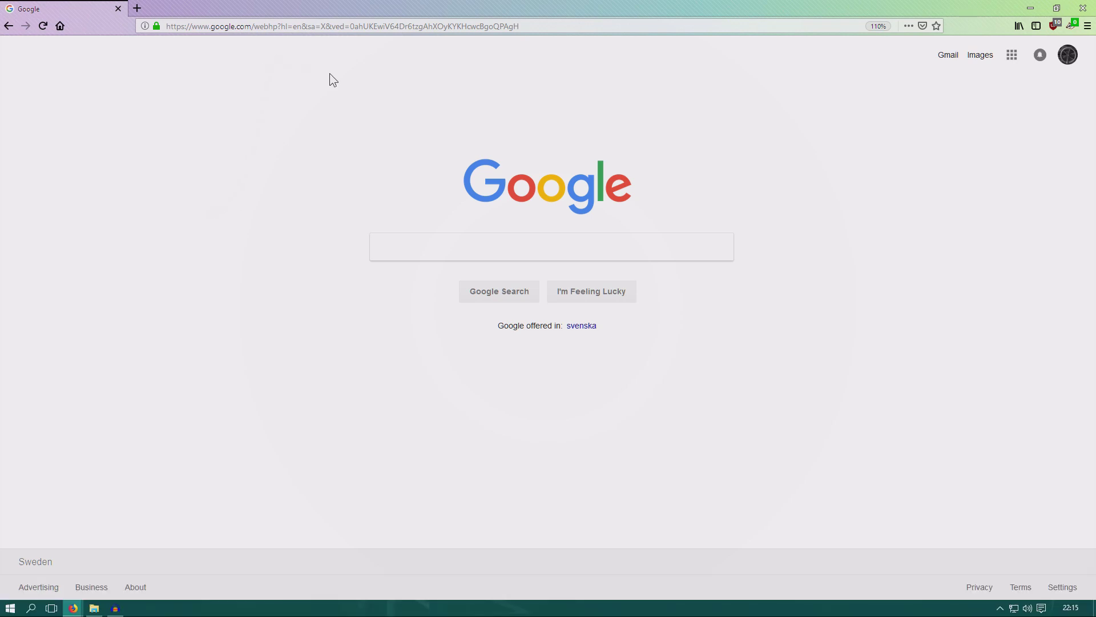
Search Google for 'google chrome' and open the Download & install Google Chrome help page.
click(427, 242)
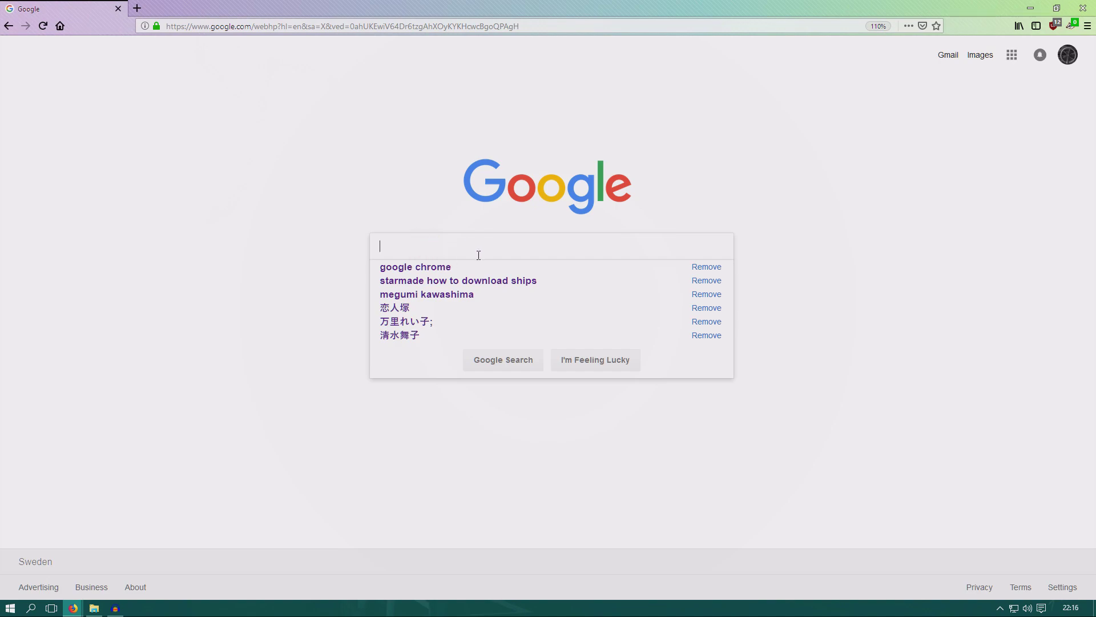
click(427, 267)
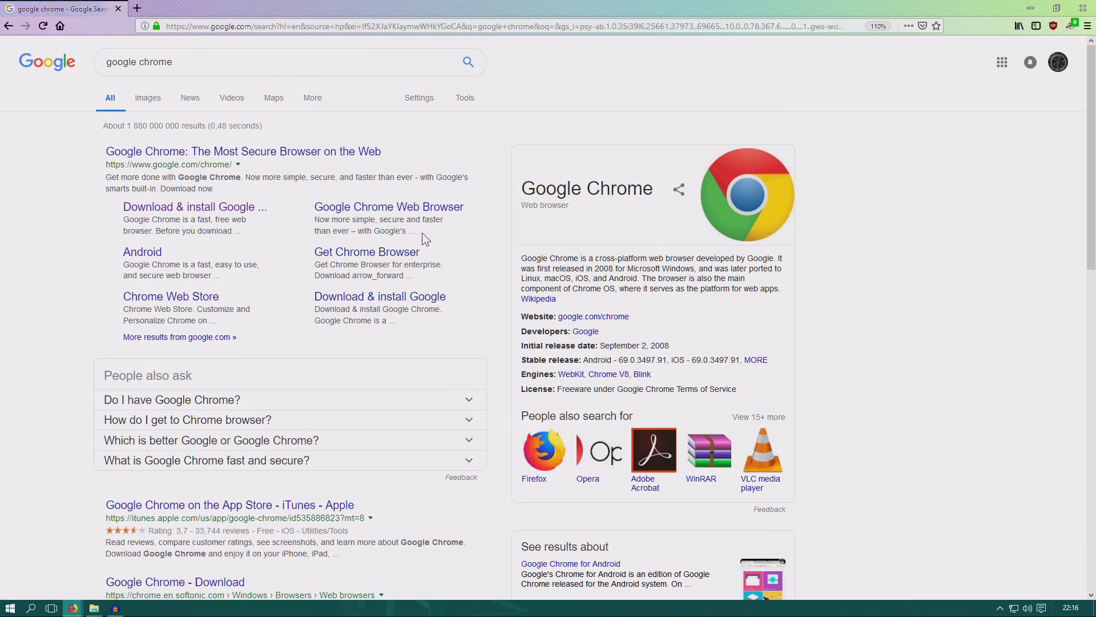
drag(114, 208, 273, 211)
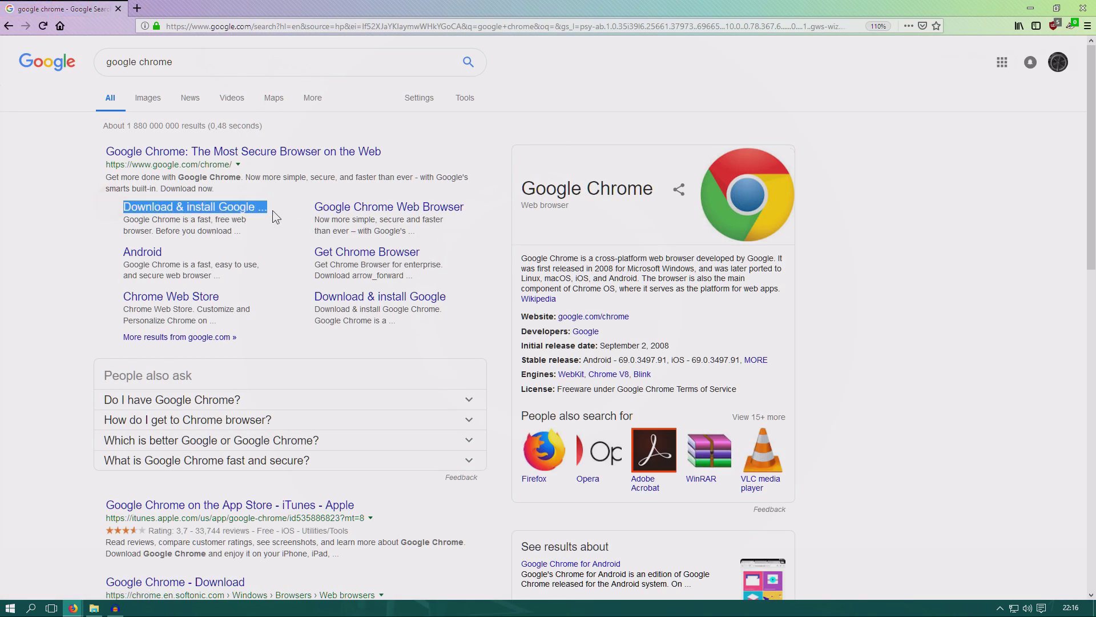
click(237, 211)
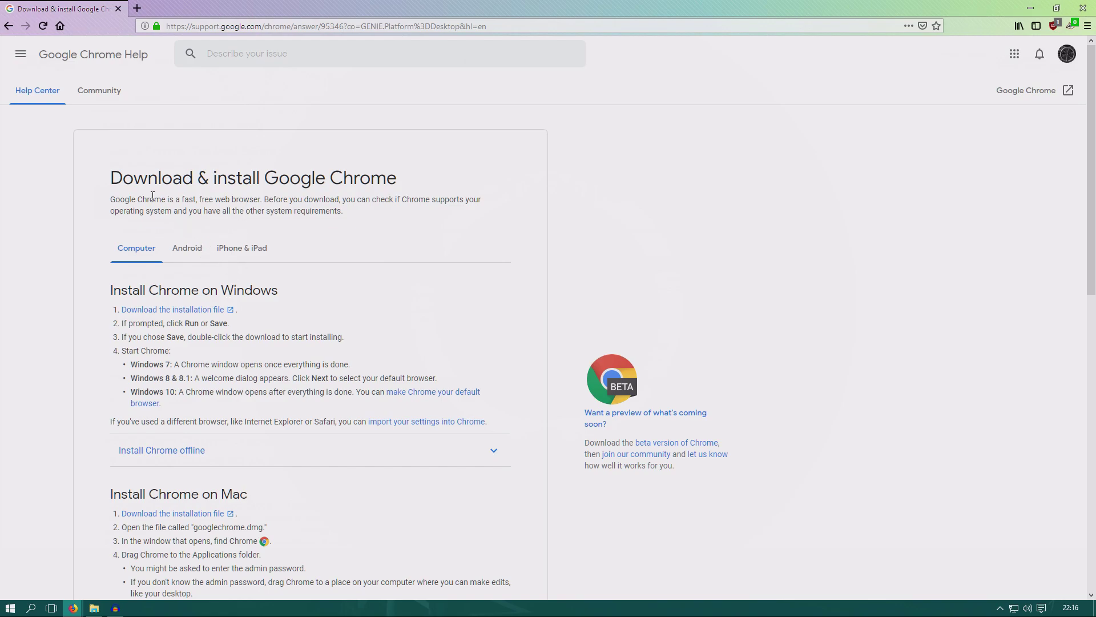
Expand the 'Install Chrome offline' section on the Chrome help page.
scroll(323, 223, down, 3)
scroll(392, 253, up, 2)
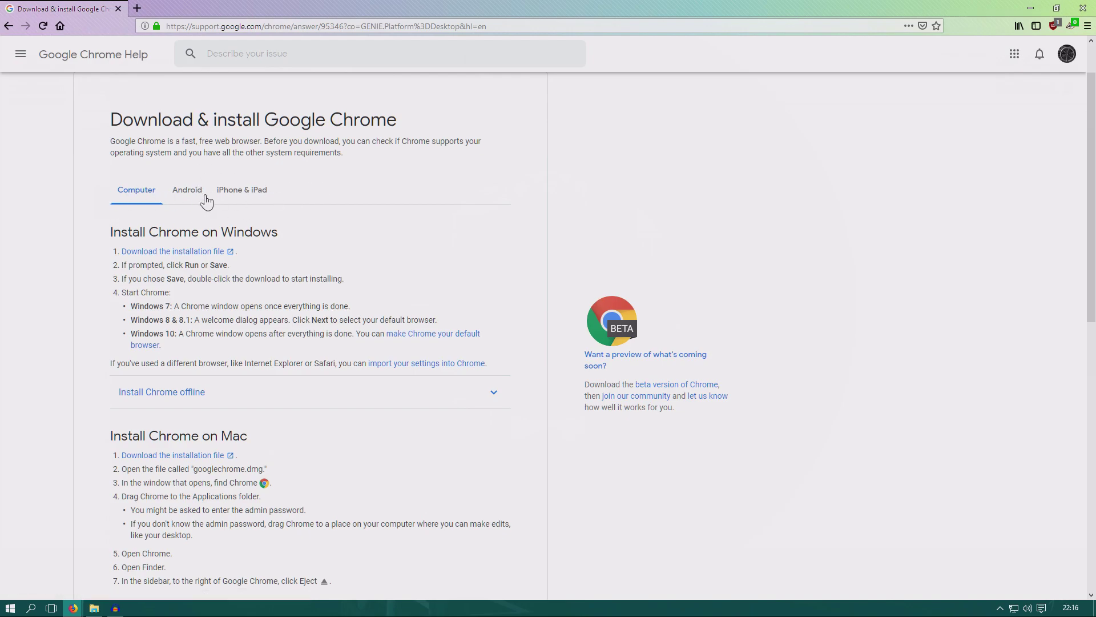
scroll(130, 183, down, 1)
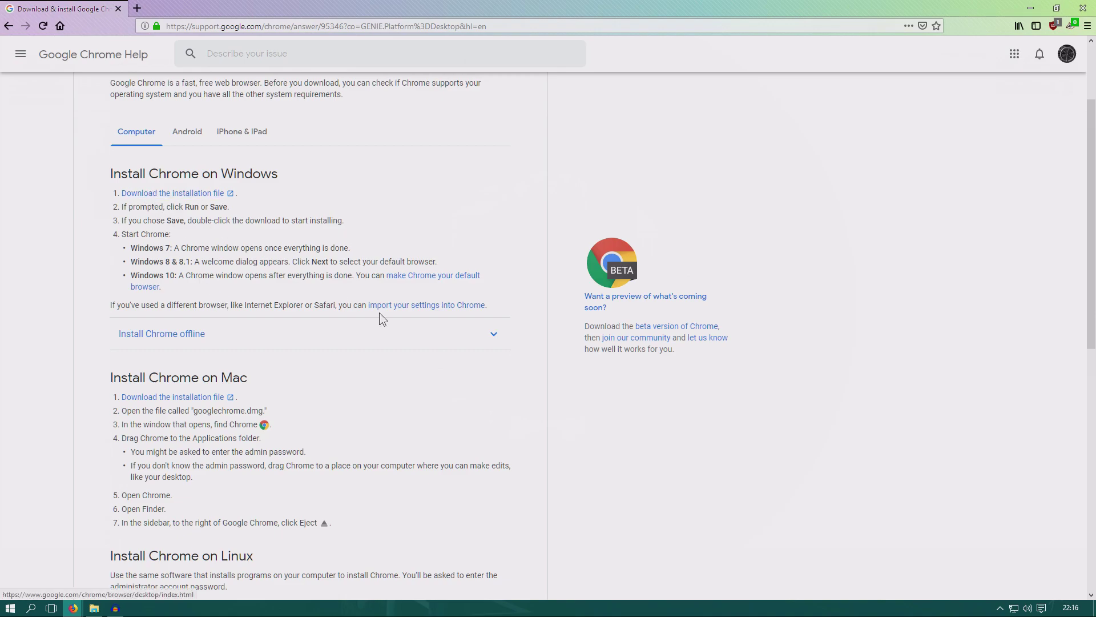
click(496, 337)
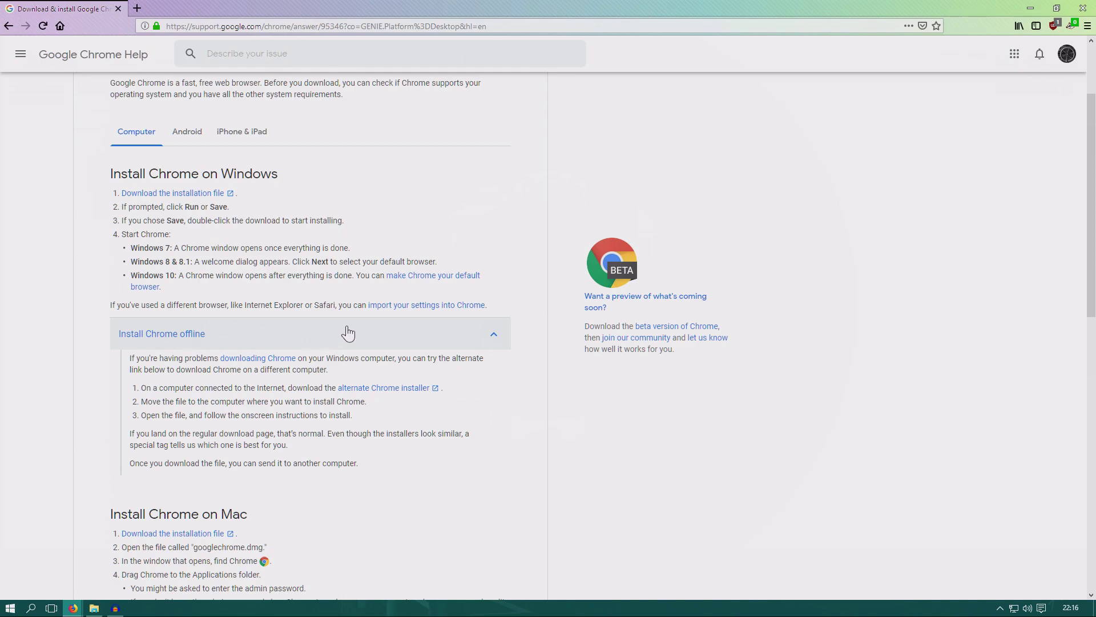
Scroll through the expanded offline-install instructions and back to the top of the page.
scroll(348, 334, up, 1)
scroll(345, 331, up, 1)
scroll(381, 280, down, 3)
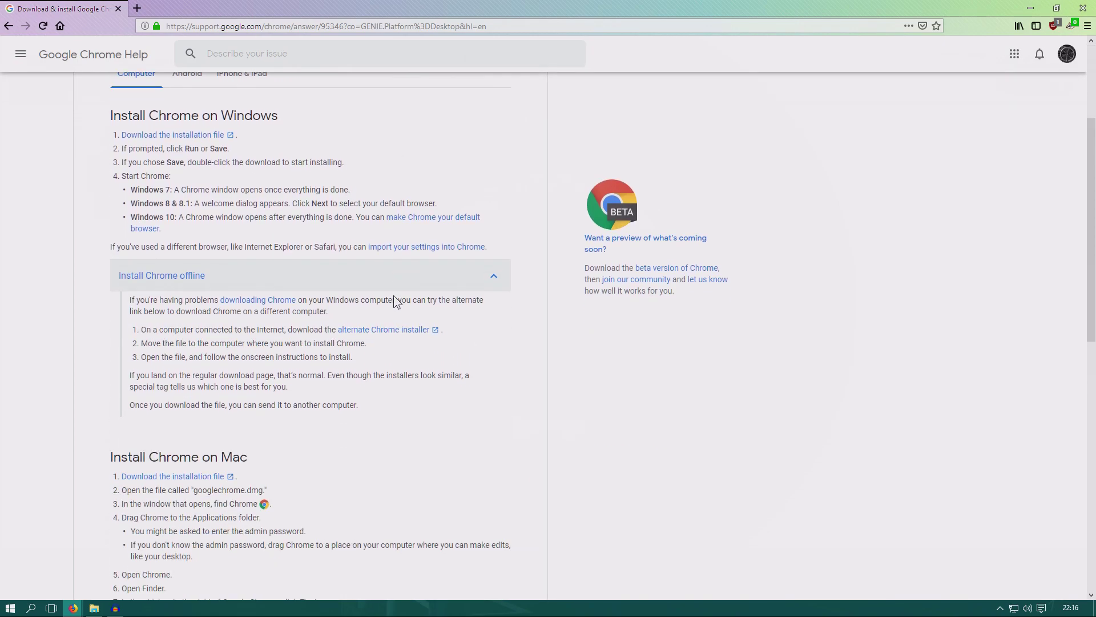
scroll(385, 297, up, 3)
scroll(385, 296, down, 3)
scroll(376, 293, up, 1)
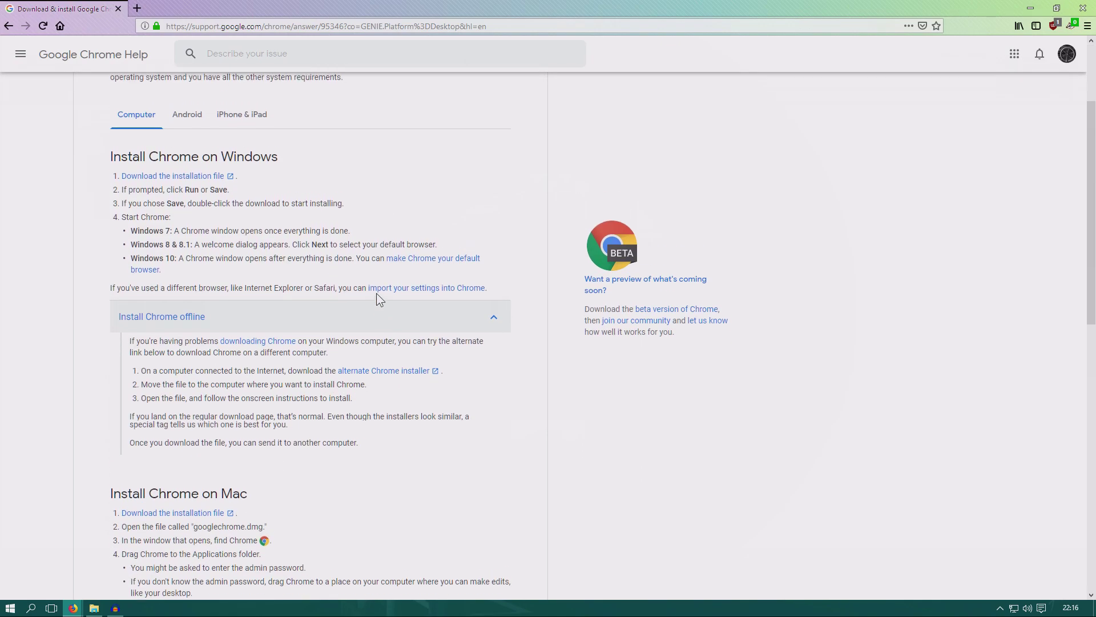
scroll(274, 344, down, 4)
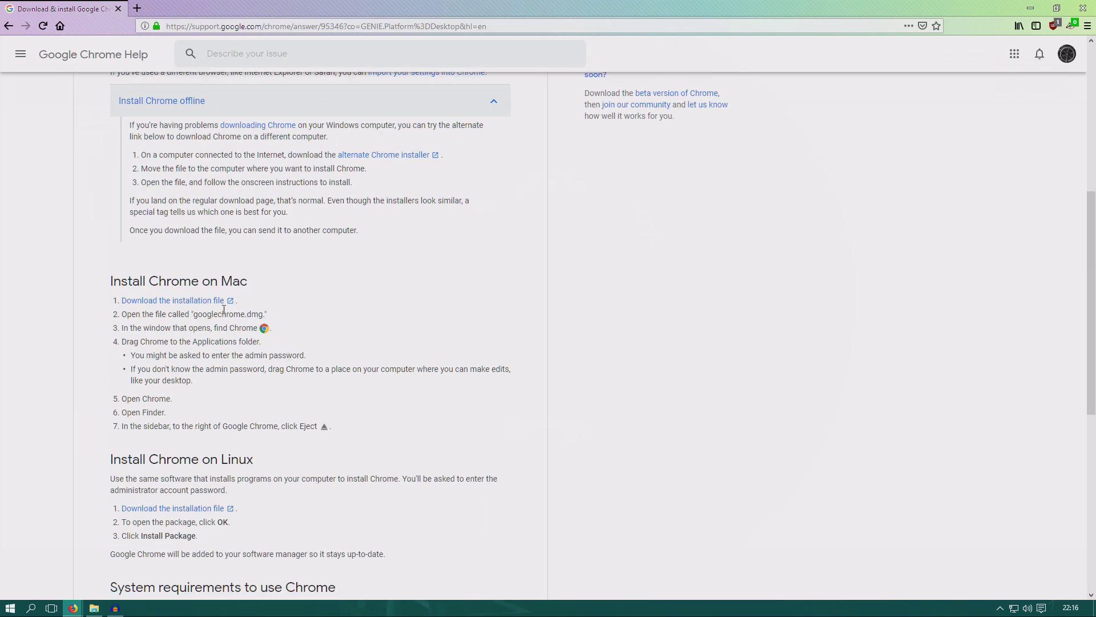
scroll(226, 331, down, 3)
scroll(241, 324, down, 4)
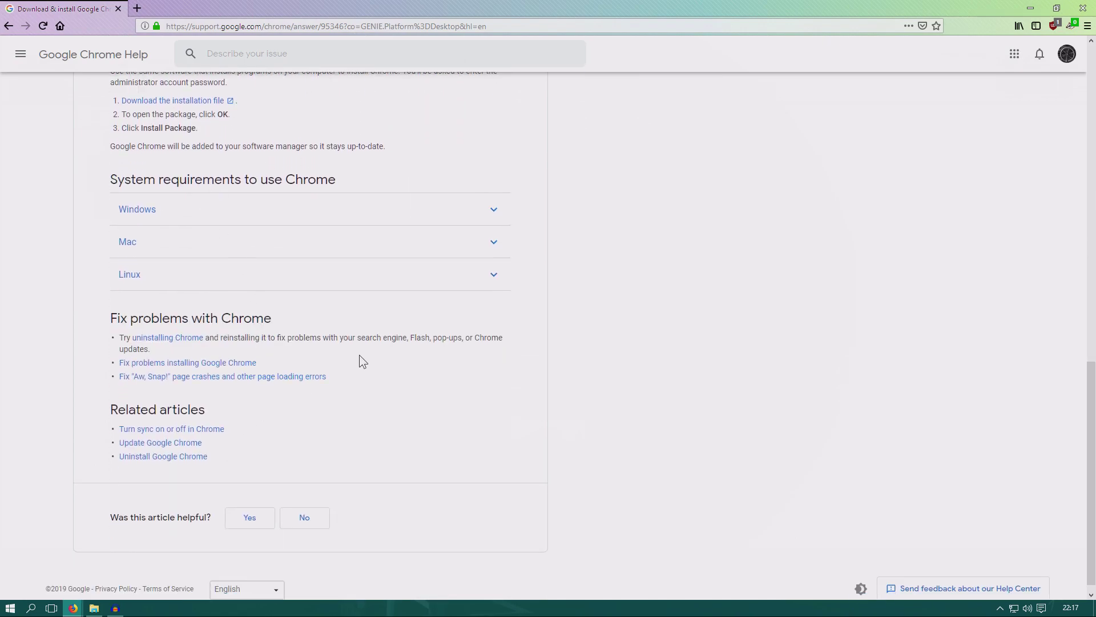
scroll(342, 368, up, 14)
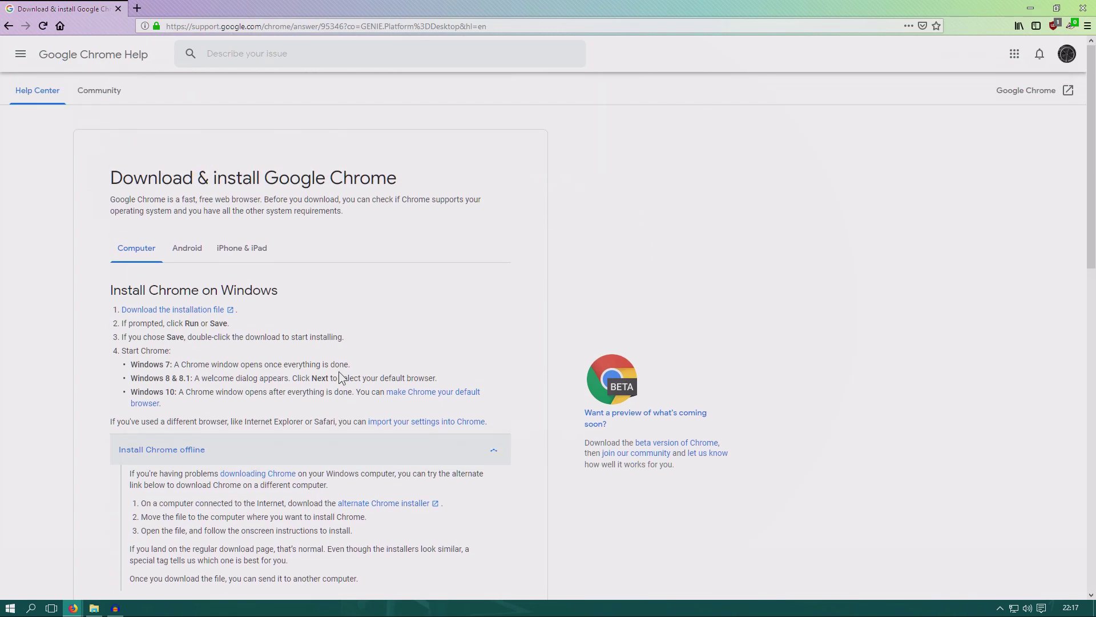
scroll(342, 378, down, 4)
scroll(337, 372, down, 1)
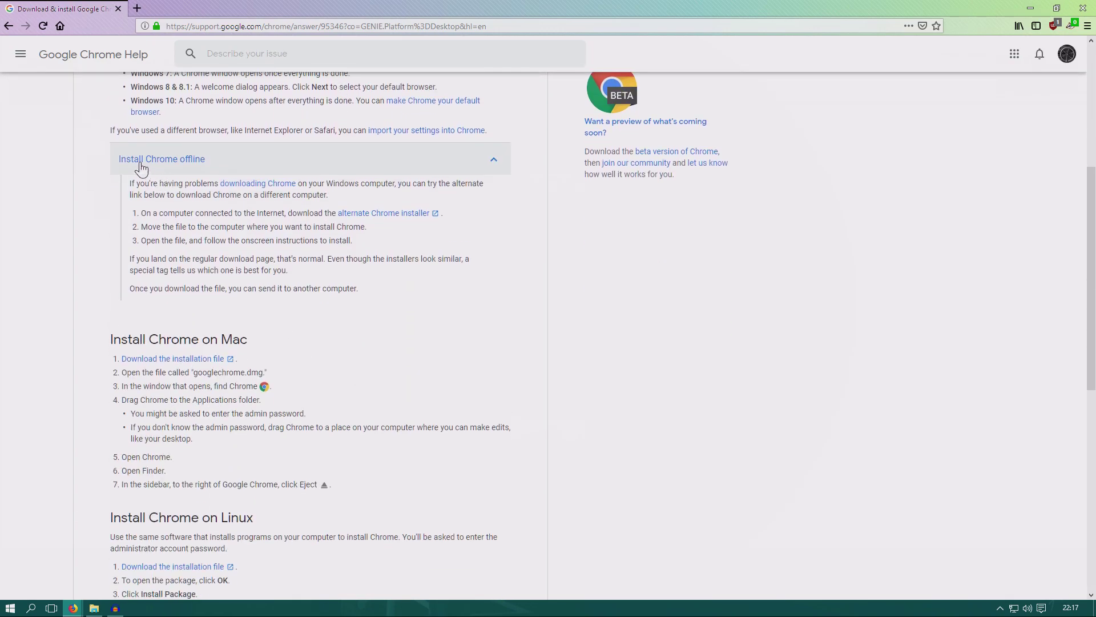
scroll(217, 367, up, 5)
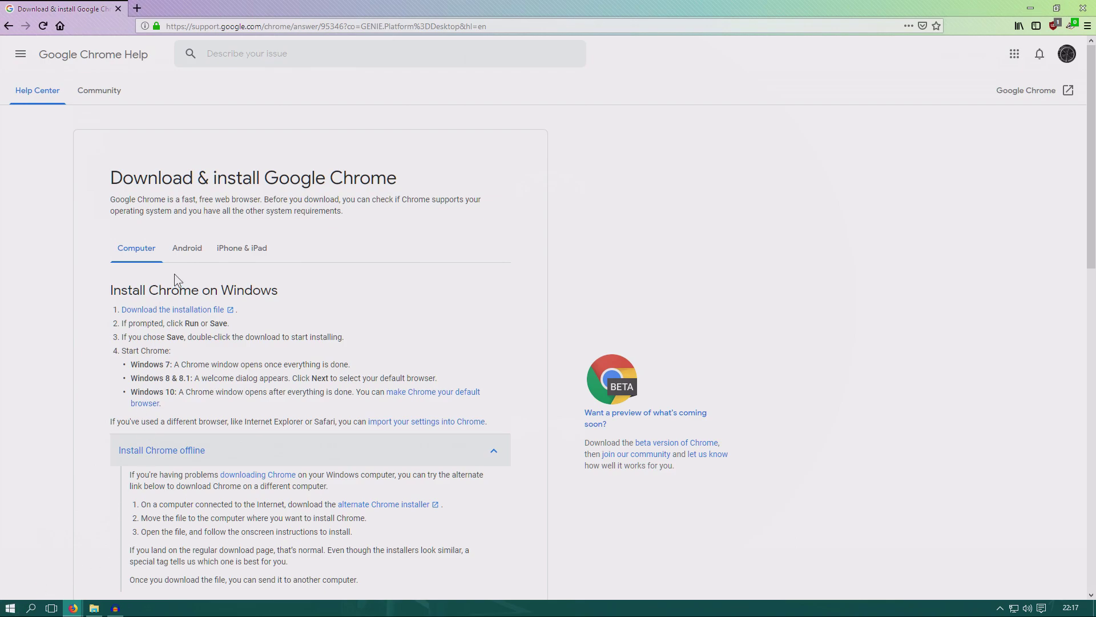
Open the Chrome download page, untick usage statistics, and accept the terms to get ChromeSetup.exe.
click(207, 311)
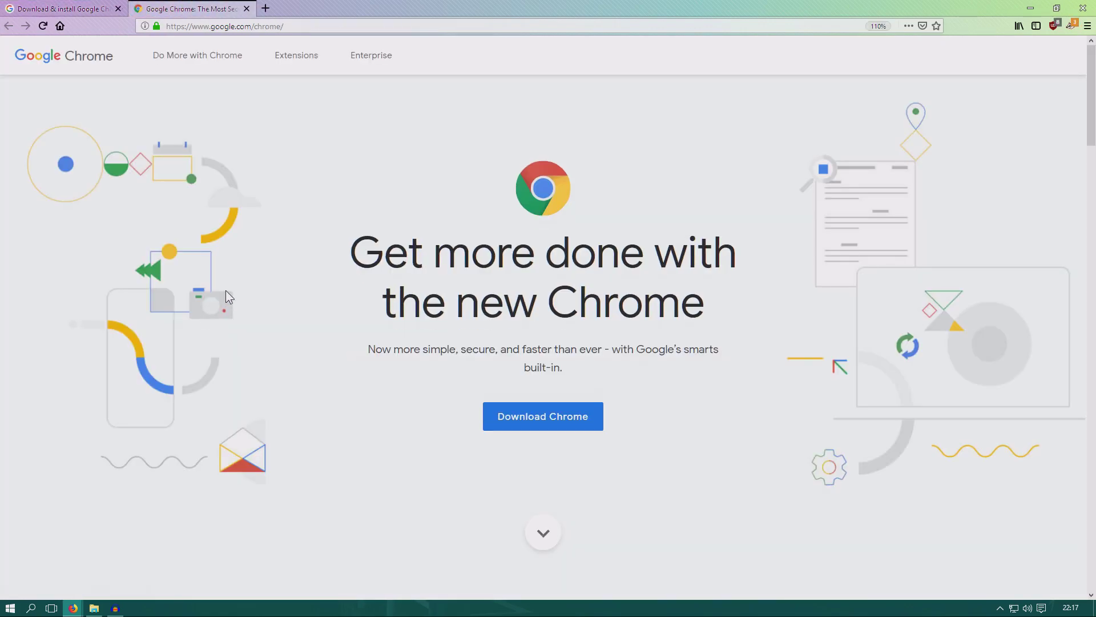
click(578, 422)
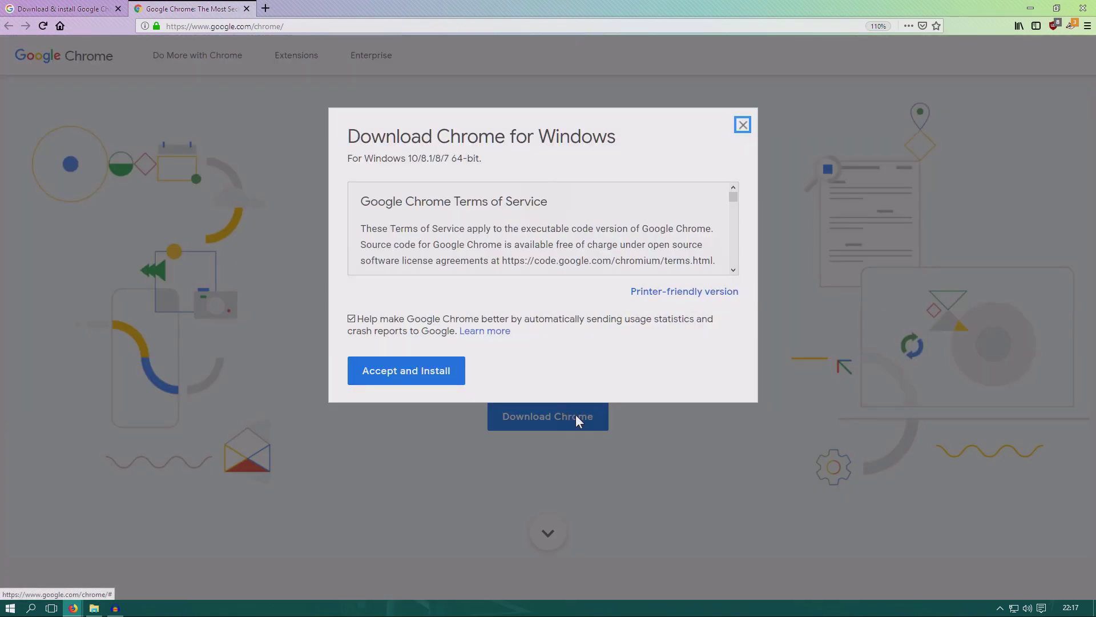
click(351, 320)
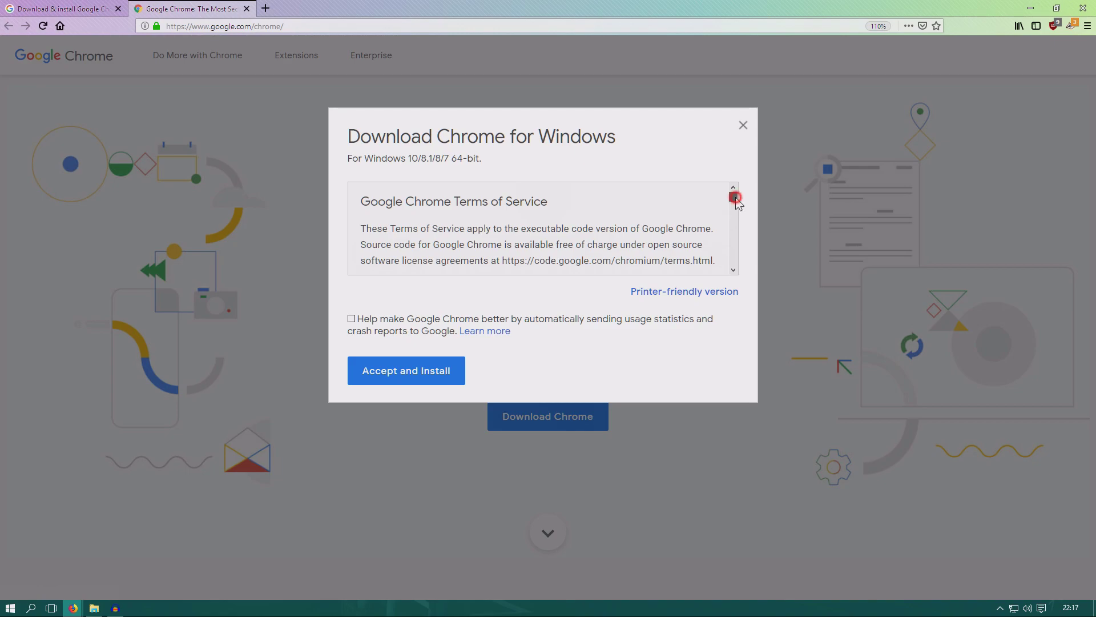
drag(736, 197, 736, 266)
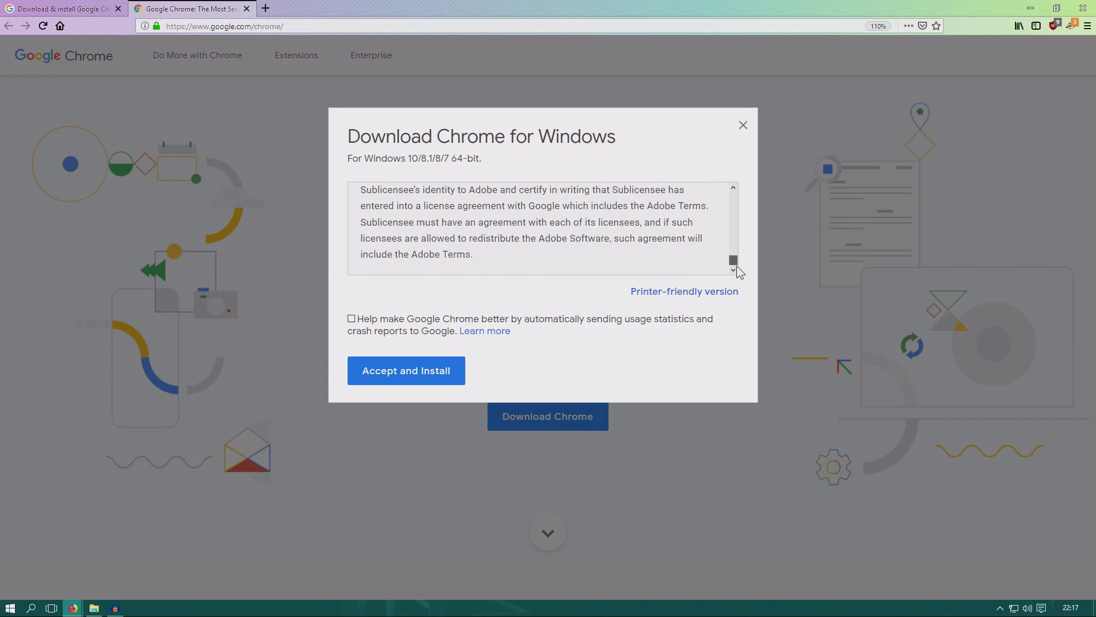
click(402, 374)
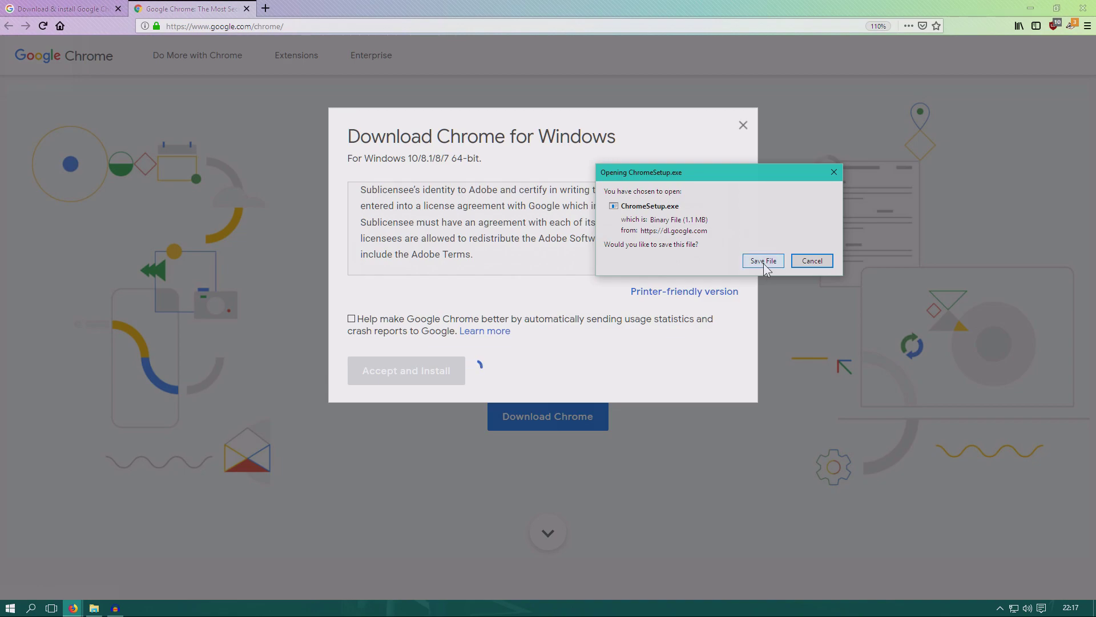
Save ChromeSetup.exe to Desktop > New folder and check it completed in the Downloads panel.
drag(762, 173, 642, 173)
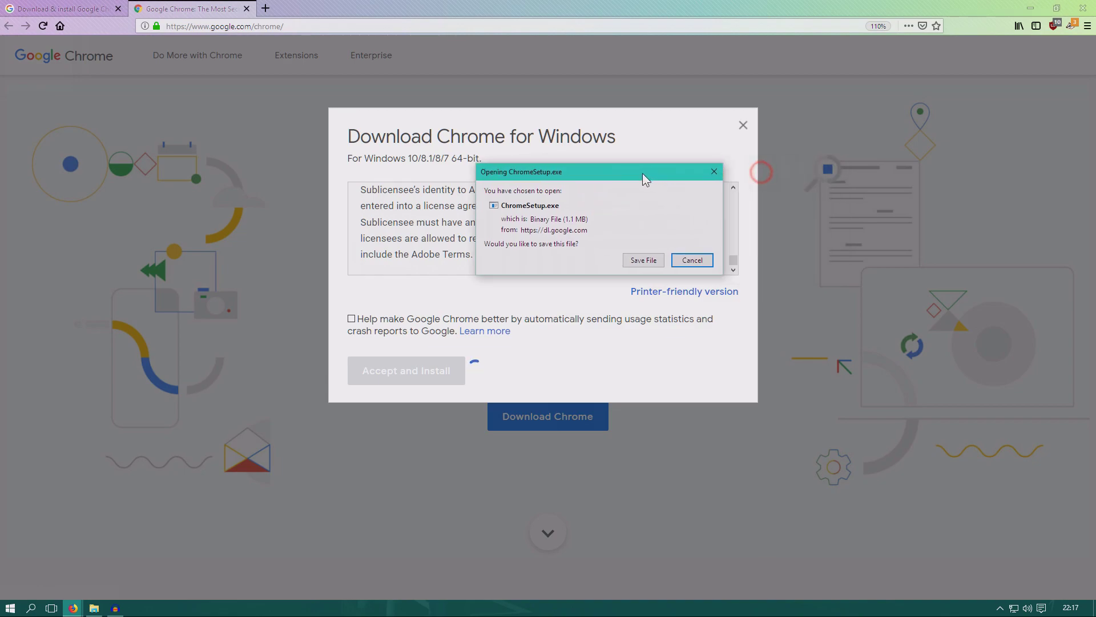
click(645, 260)
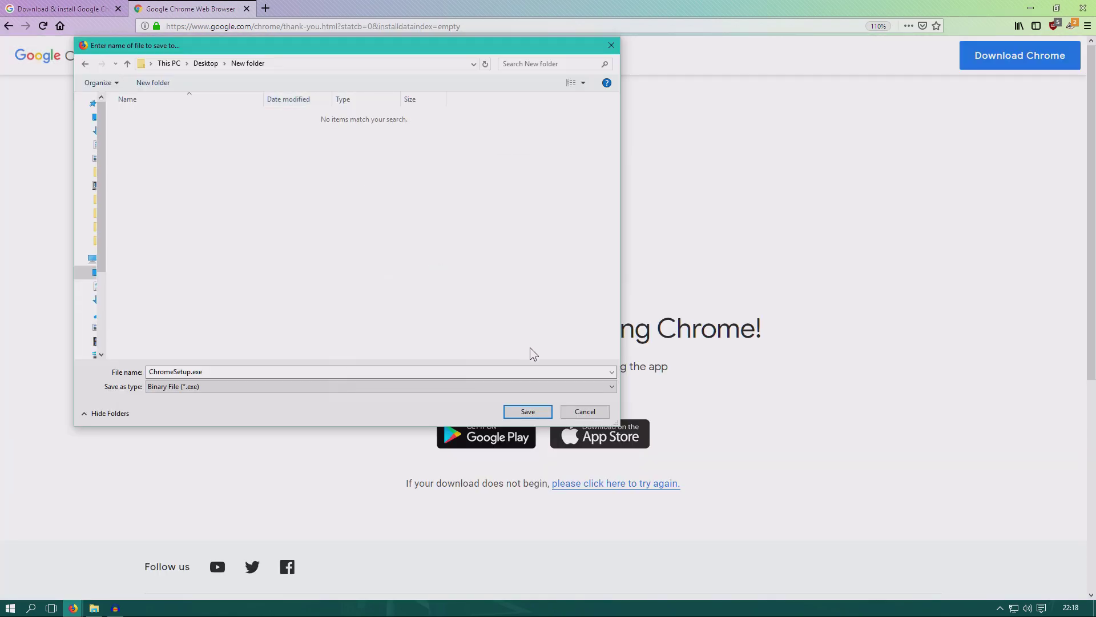
click(528, 412)
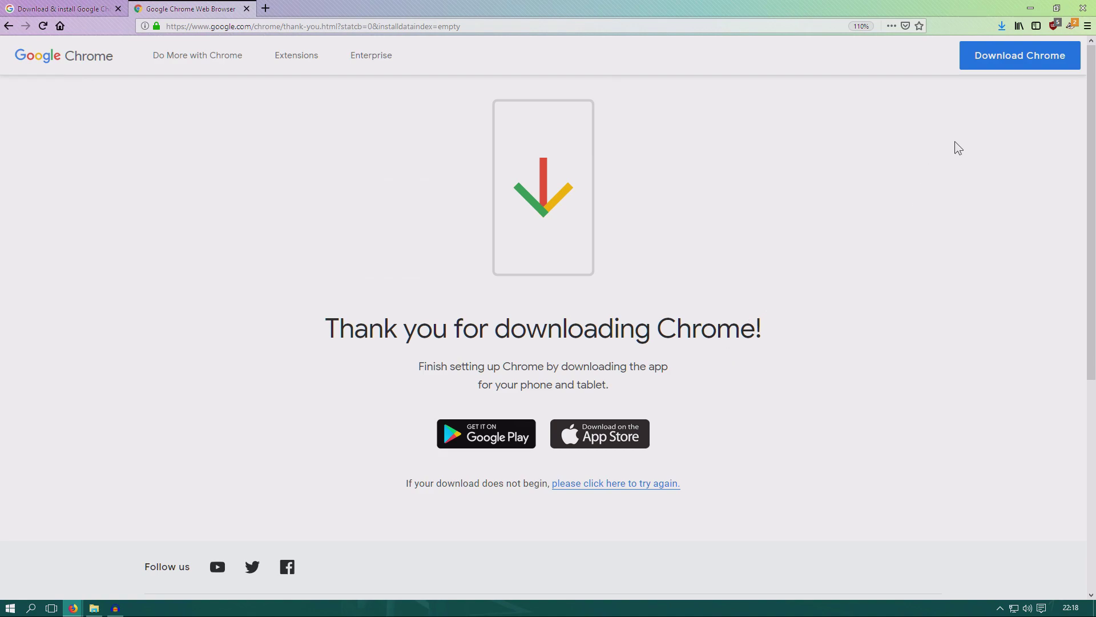
click(1001, 26)
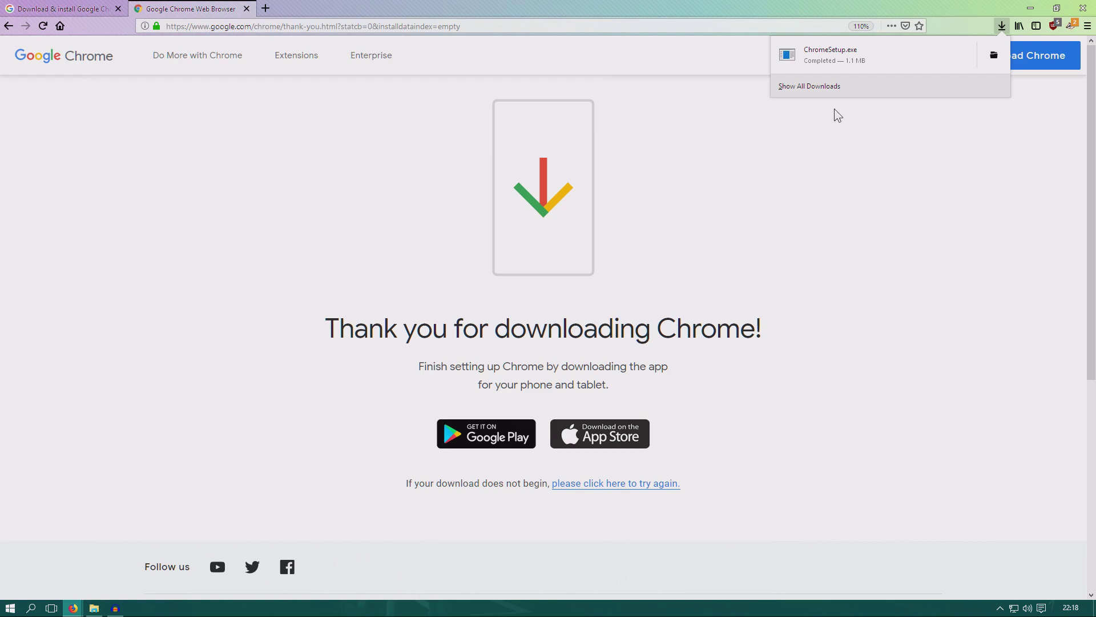
Launch ChromeSetup.exe from the Downloads panel and allow it to Run at the security warning.
click(861, 60)
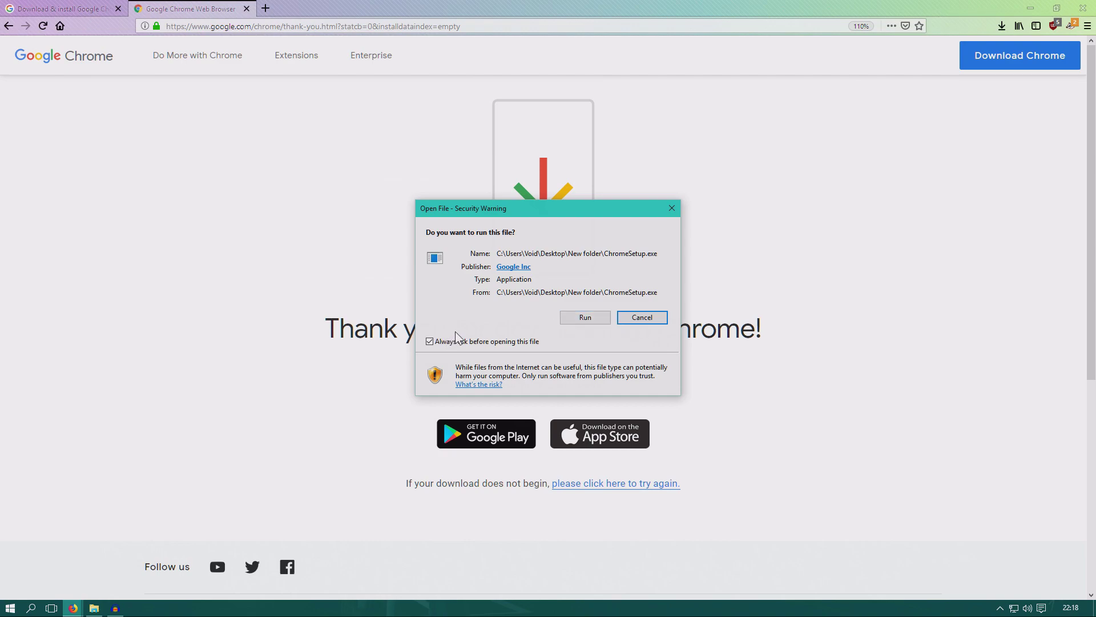
click(585, 317)
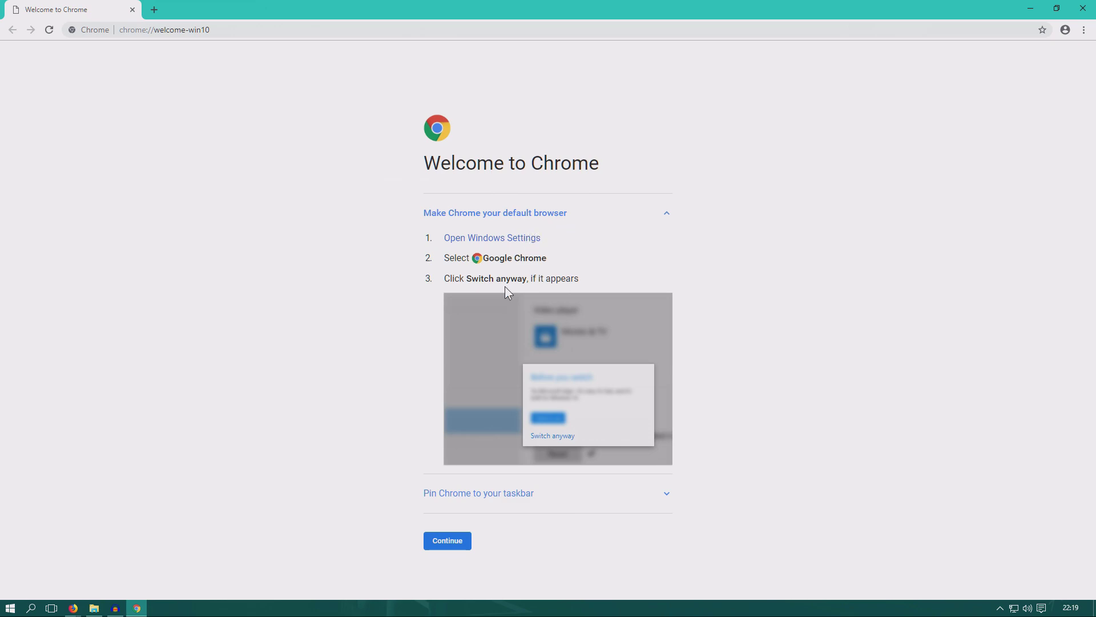
Collapse the default-browser instructions on the Welcome page, leaving the taskbar-pinning steps shown.
click(635, 212)
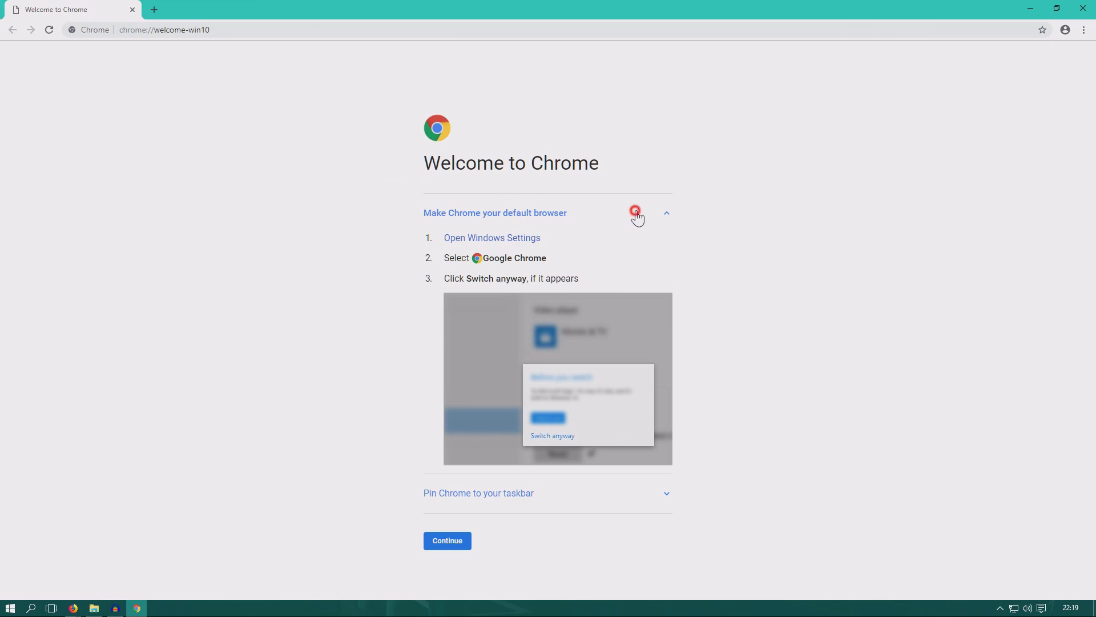
click(594, 212)
click(593, 210)
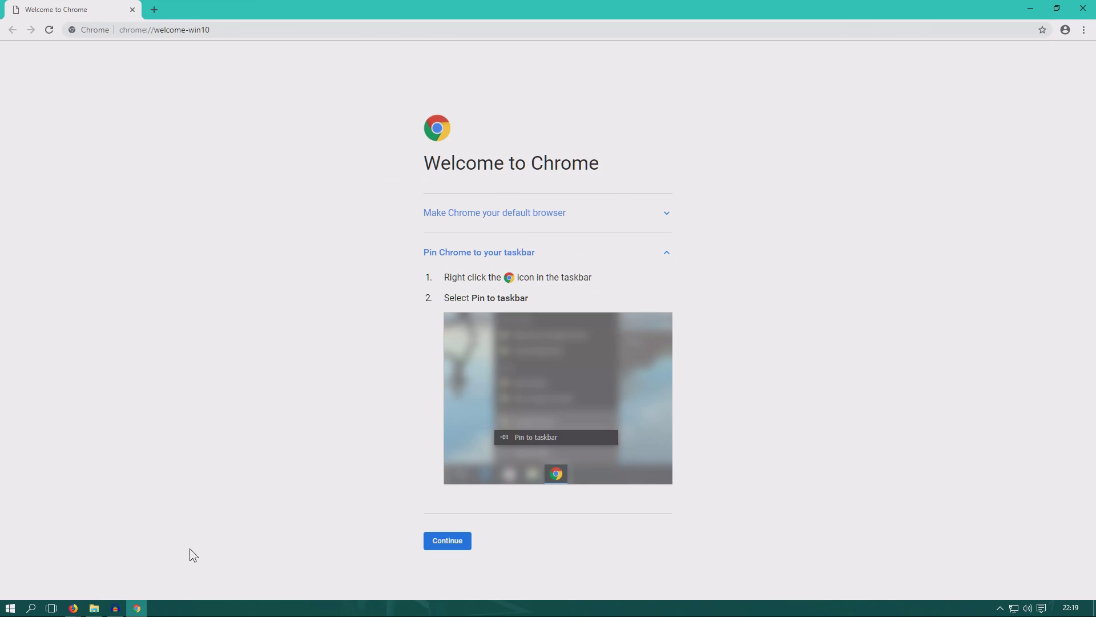
Pin Chrome to the Windows taskbar and confirm that Unpin now appears.
right_click(137, 609)
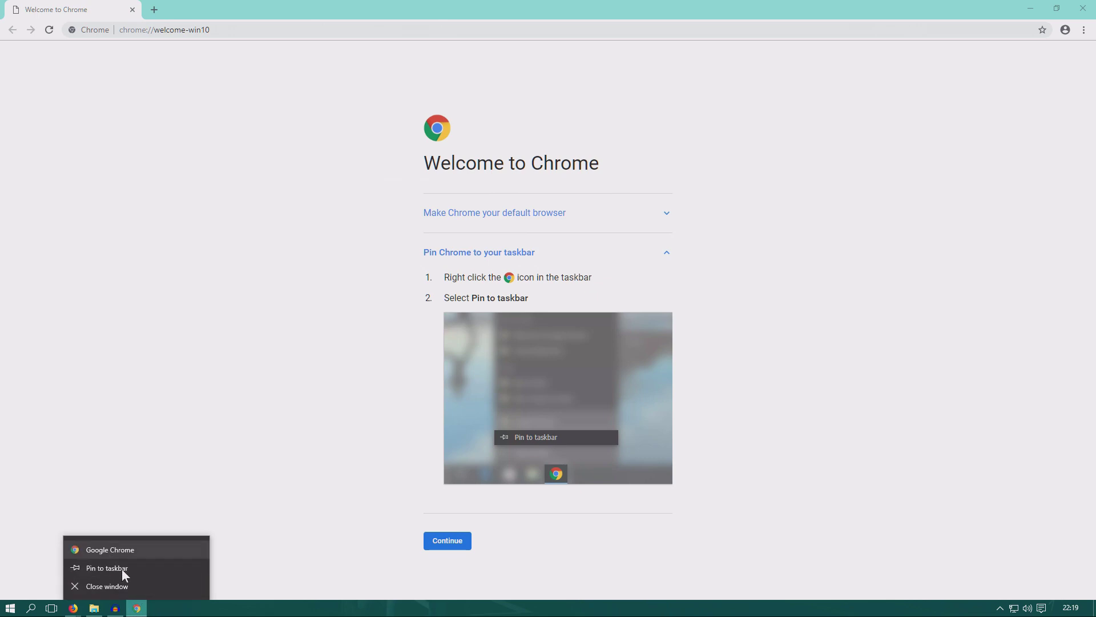
click(128, 567)
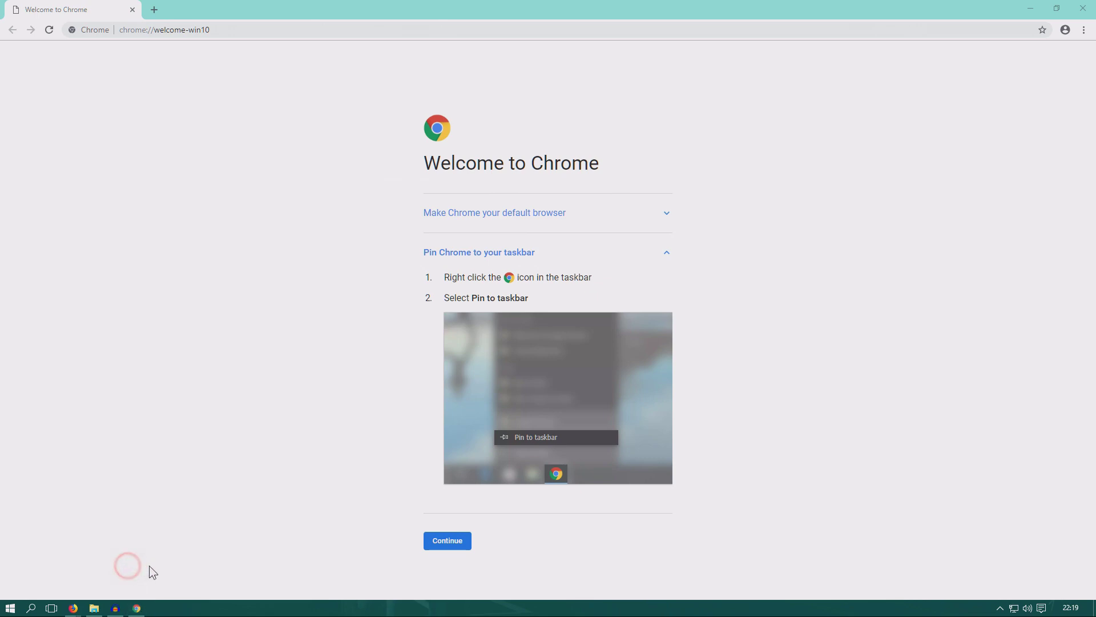
right_click(137, 607)
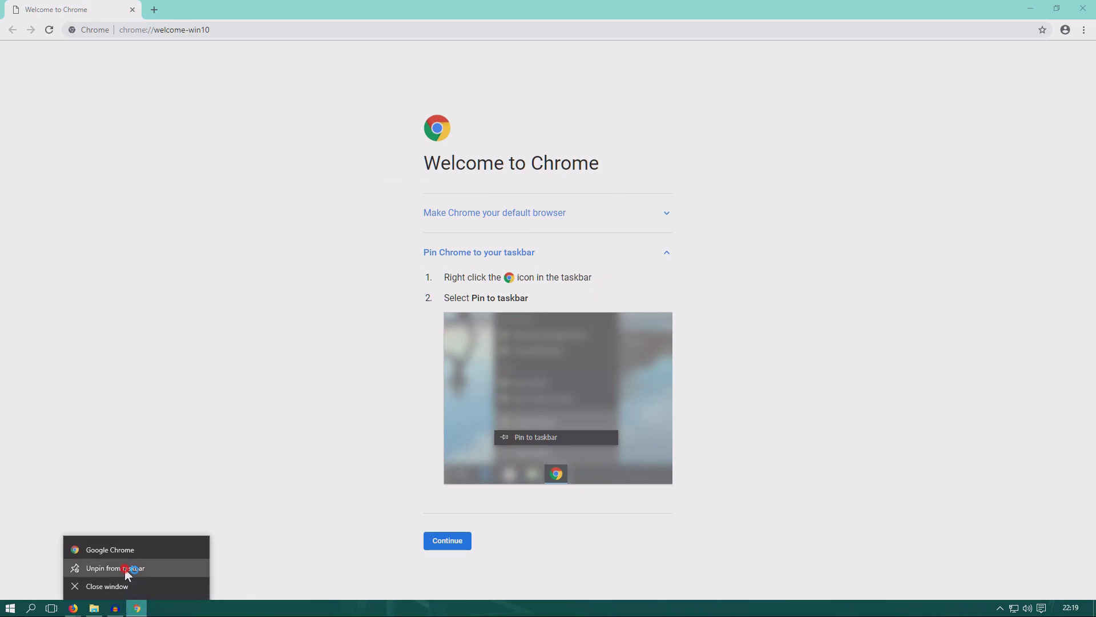
click(498, 433)
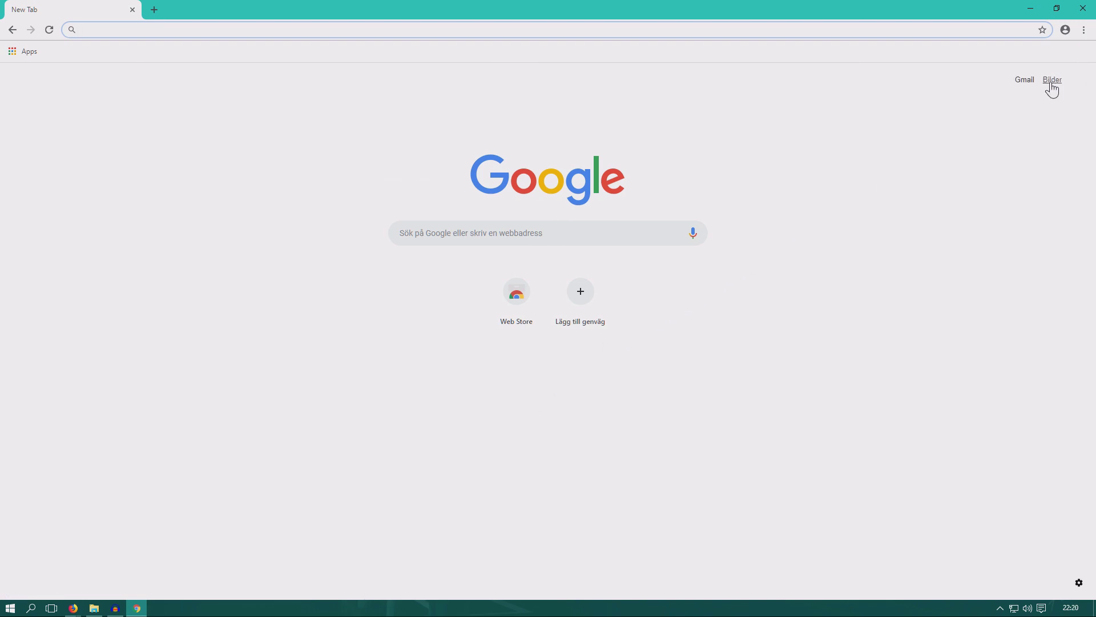
Open 'Sign in to Chrome' from the profile icon and focus the e-mail or phone field.
click(1068, 31)
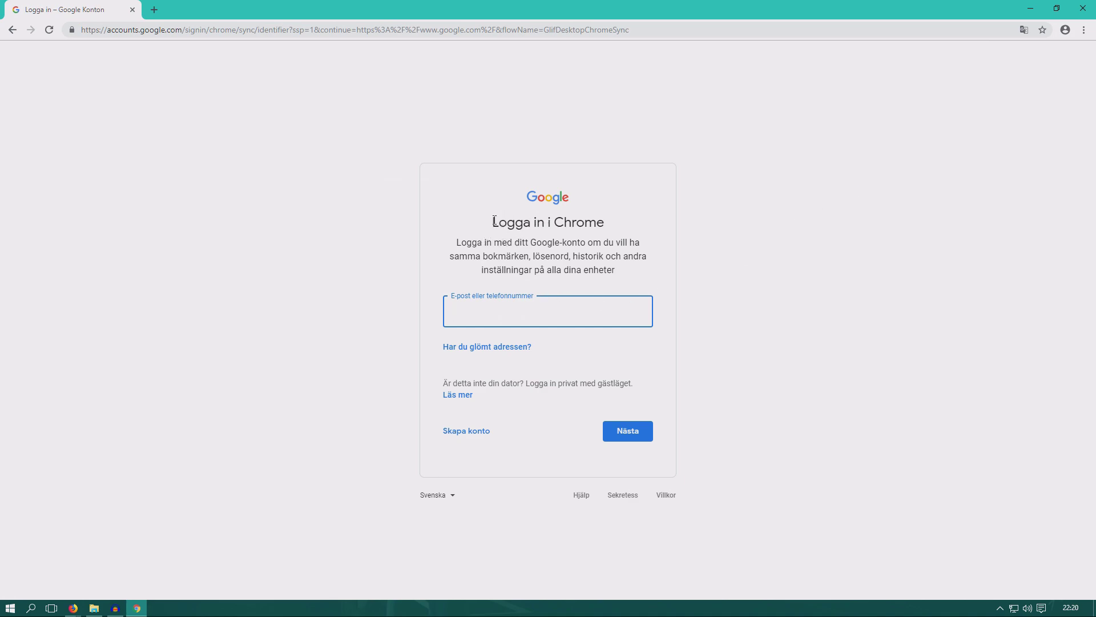
mouse_move(494, 221)
mouse_down()
mouse_move(624, 274)
mouse_move(490, 222)
mouse_up()
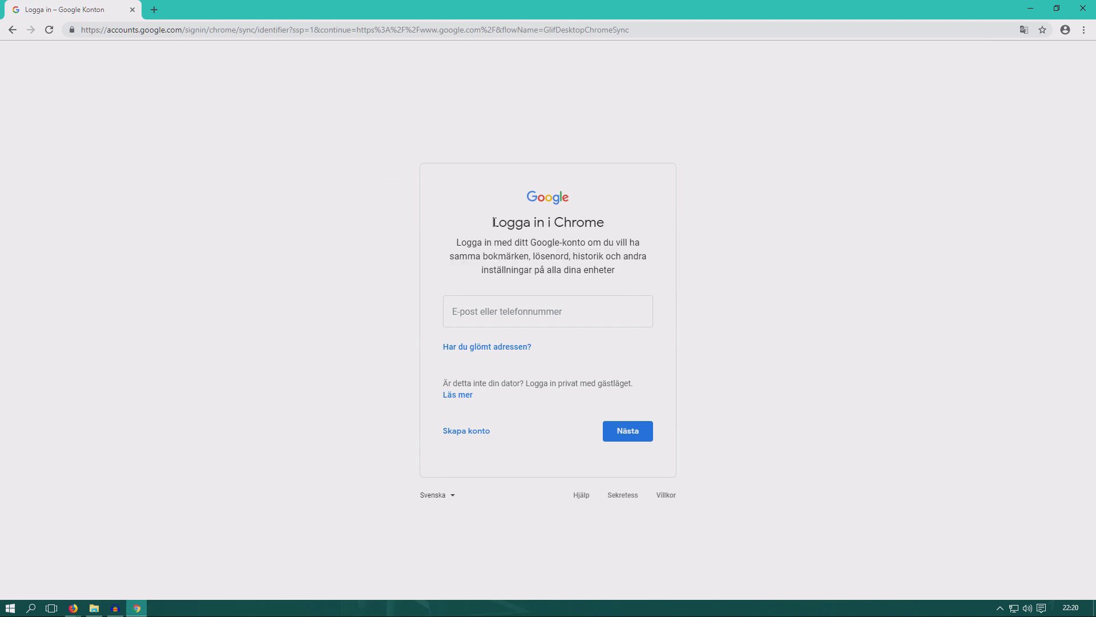
drag(494, 222, 633, 269)
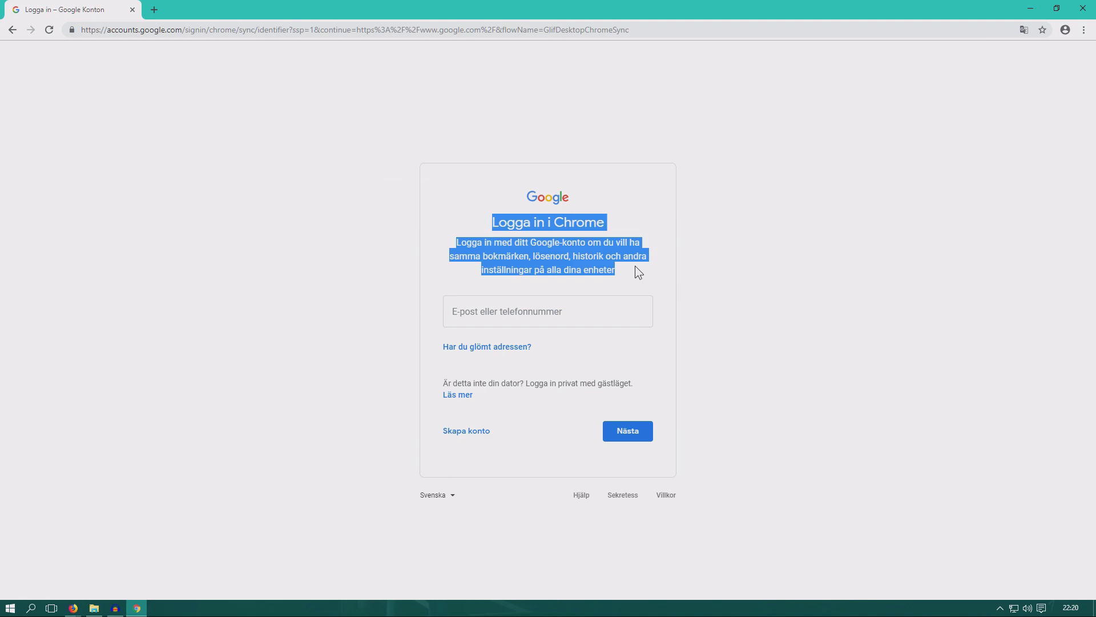
click(634, 267)
drag(493, 221, 635, 269)
click(635, 268)
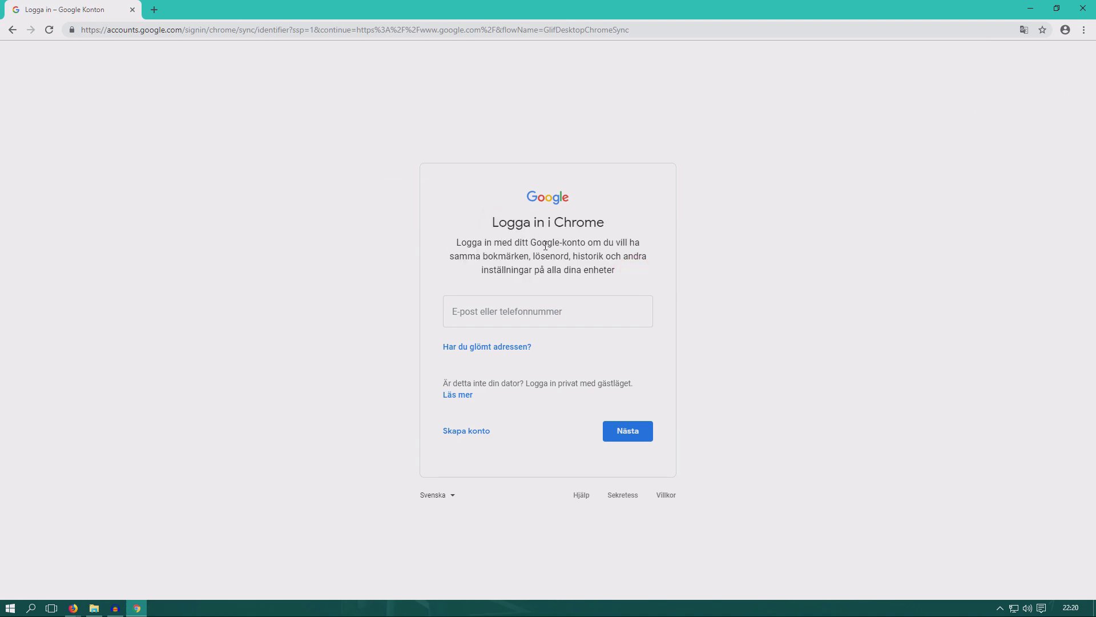
click(471, 311)
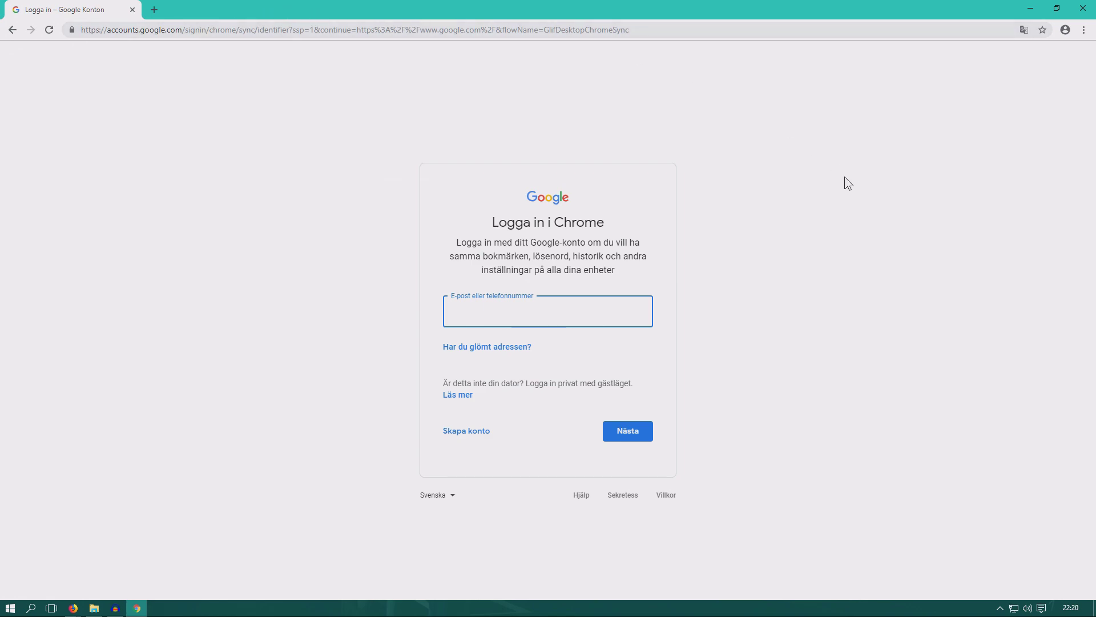
click(1084, 29)
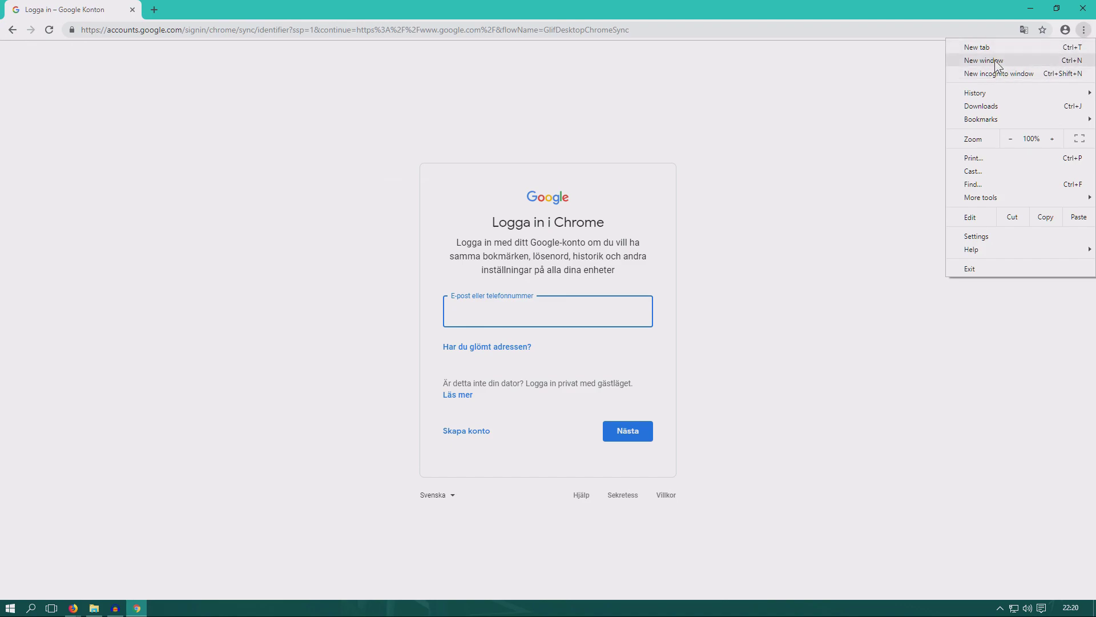
click(1009, 73)
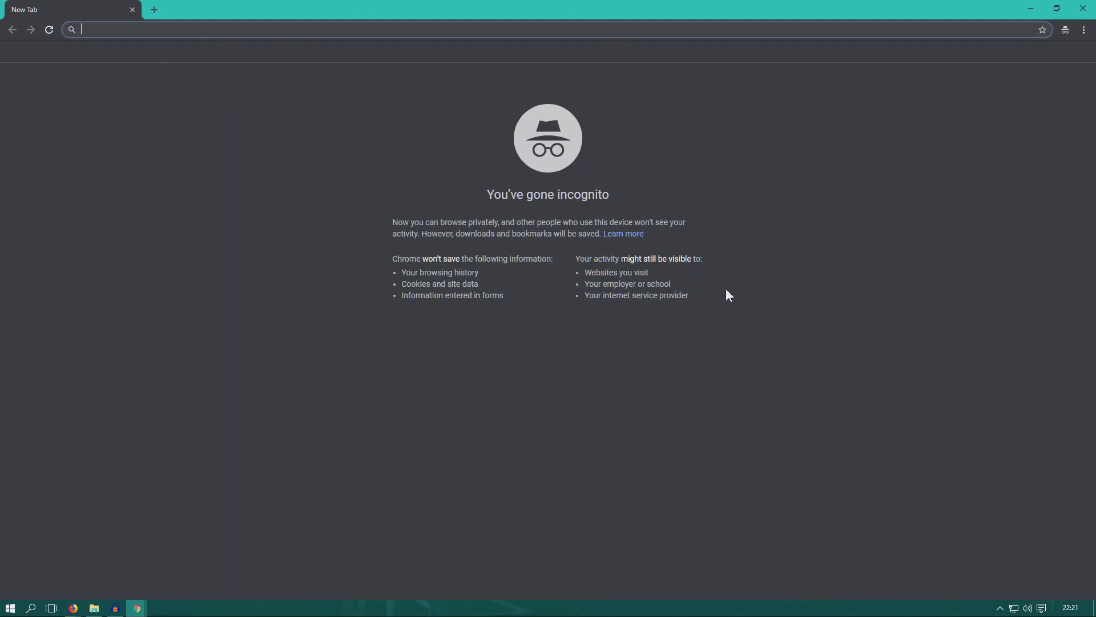
drag(726, 291, 360, 185)
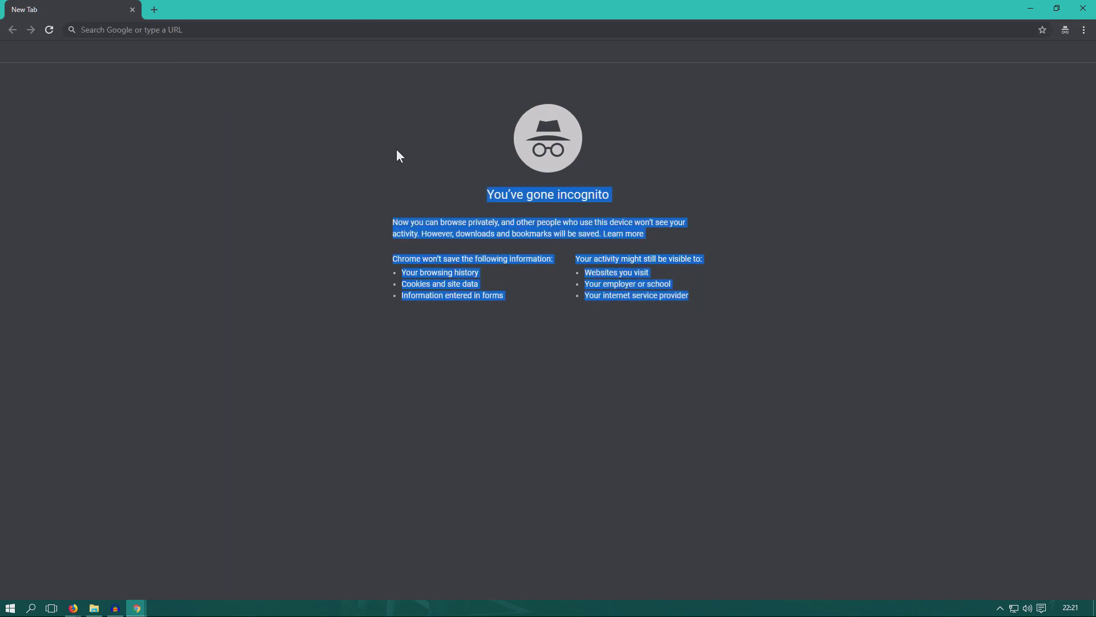
click(410, 129)
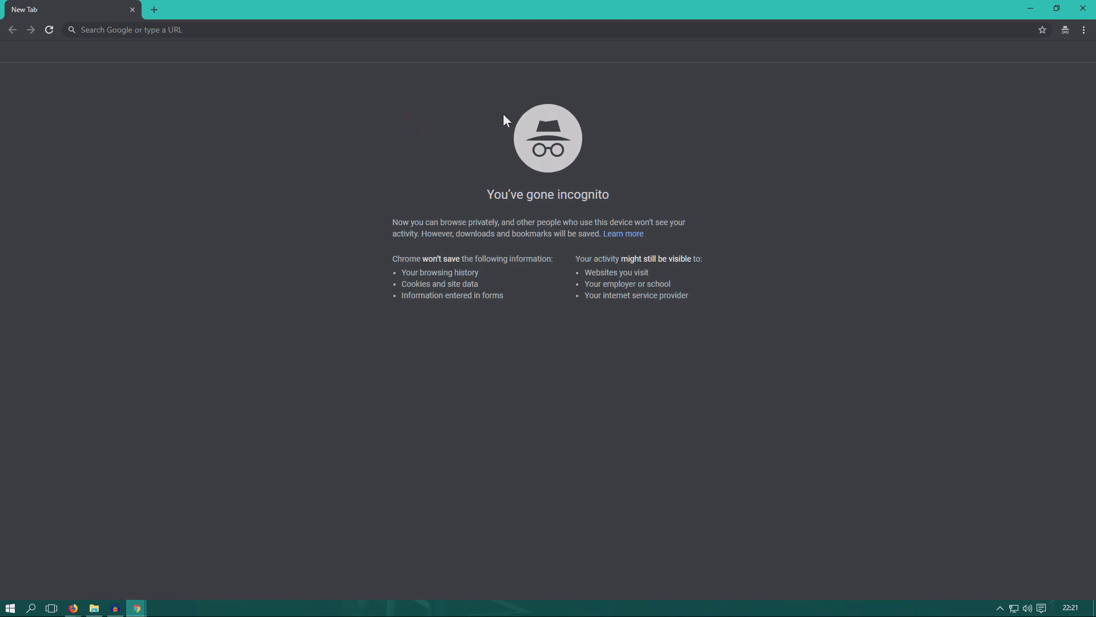
Close the incognito window and view the current site's connection security details.
click(1085, 10)
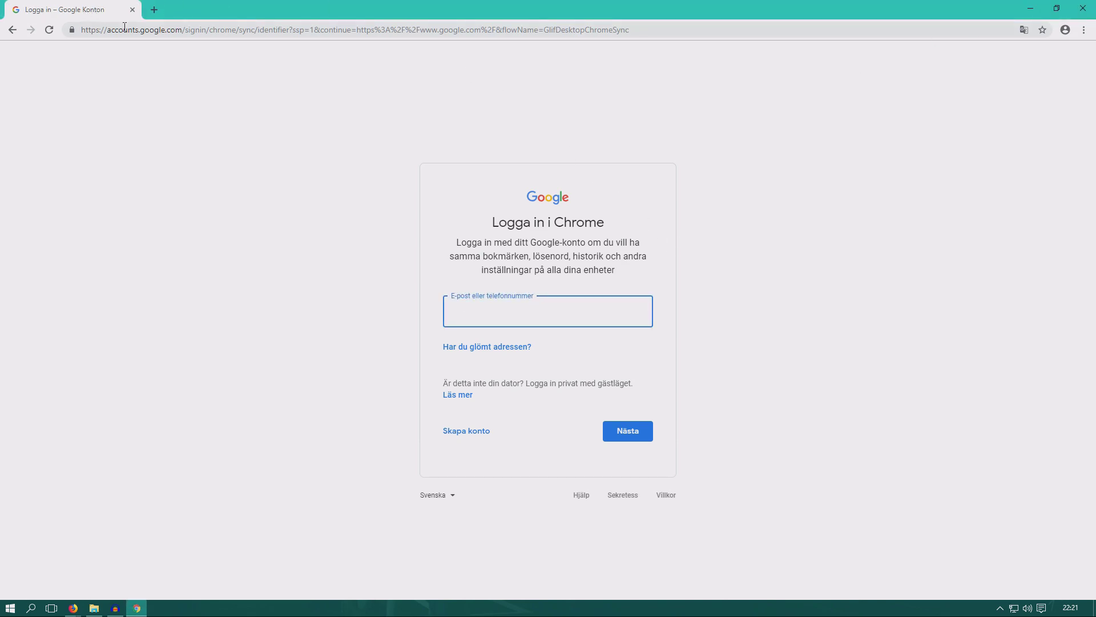
click(1084, 30)
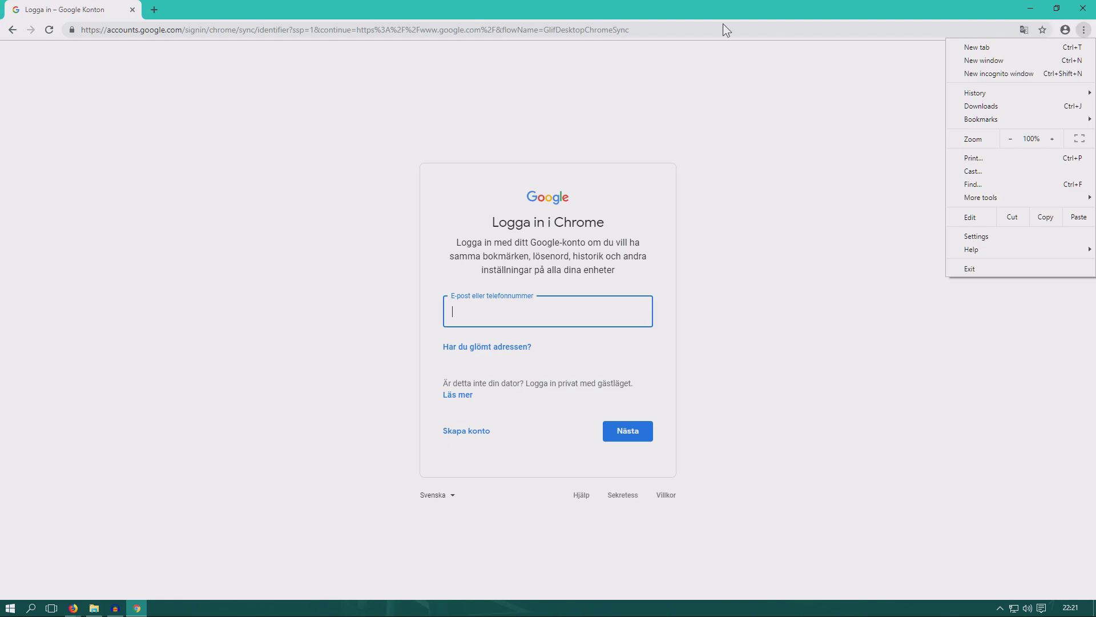
click(71, 30)
click(71, 29)
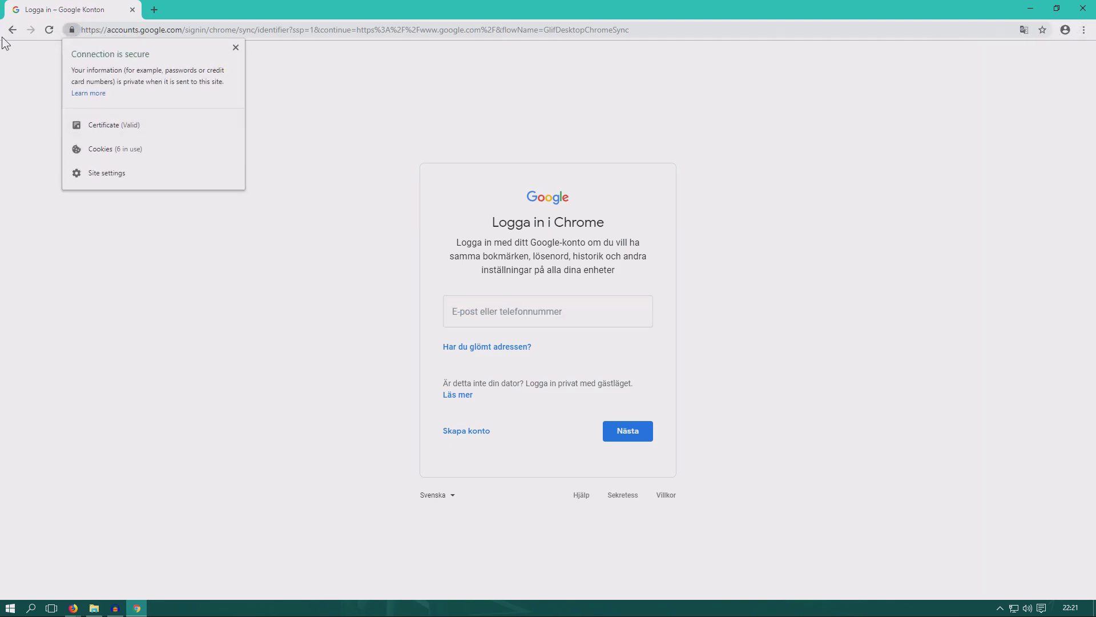
Search Google for 'google chrome addons' from the address bar.
click(154, 29)
text(google chrome addons)
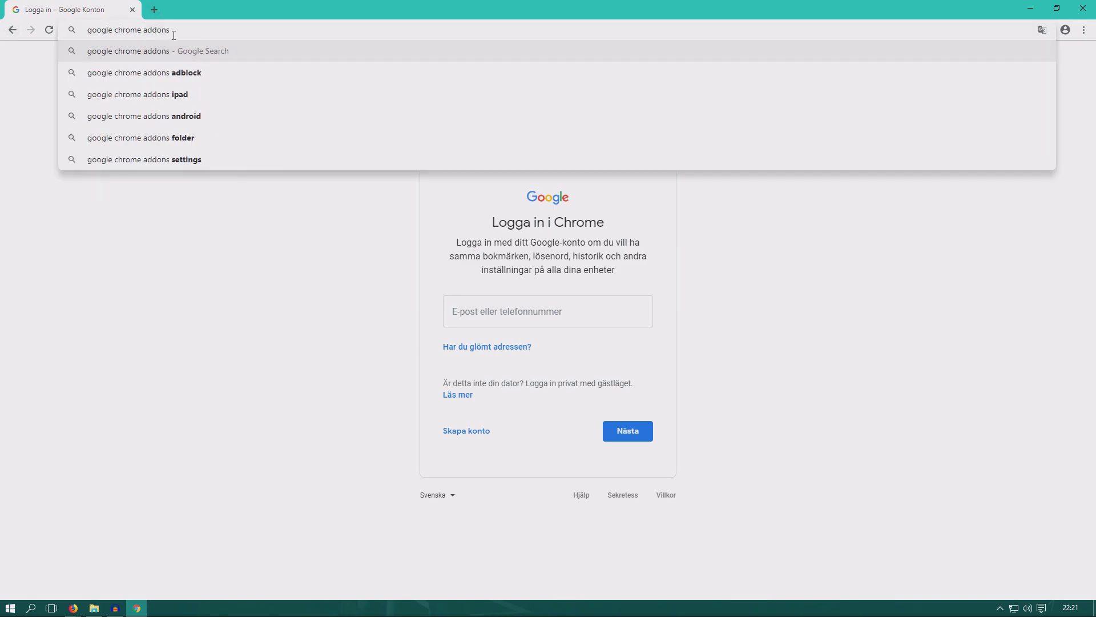
drag(188, 30, 79, 26)
click(209, 29)
key(Return)
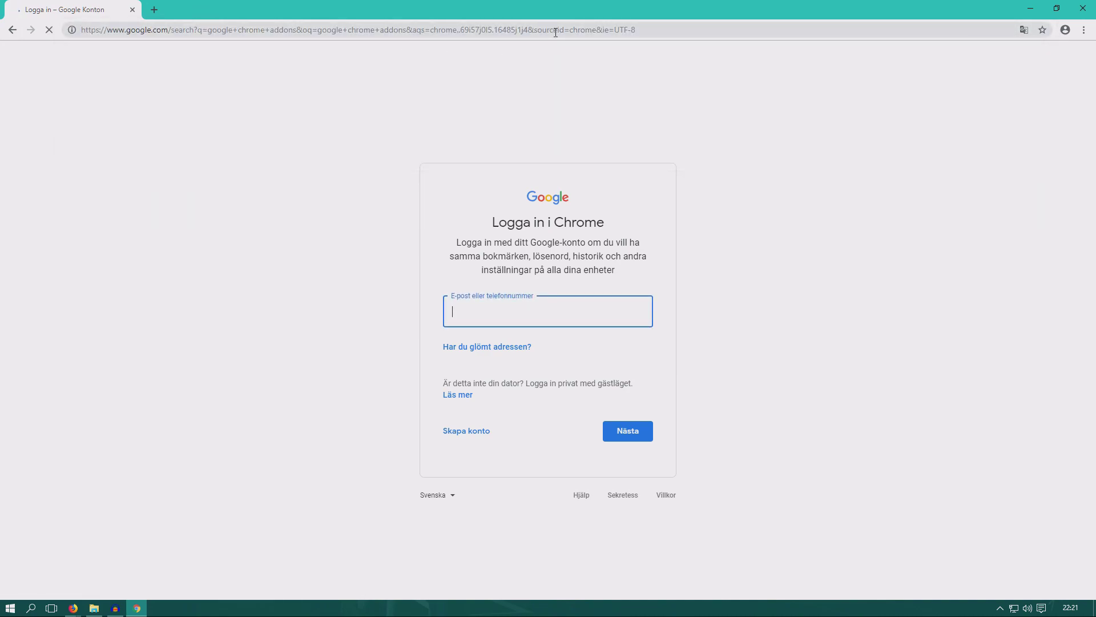
click(577, 30)
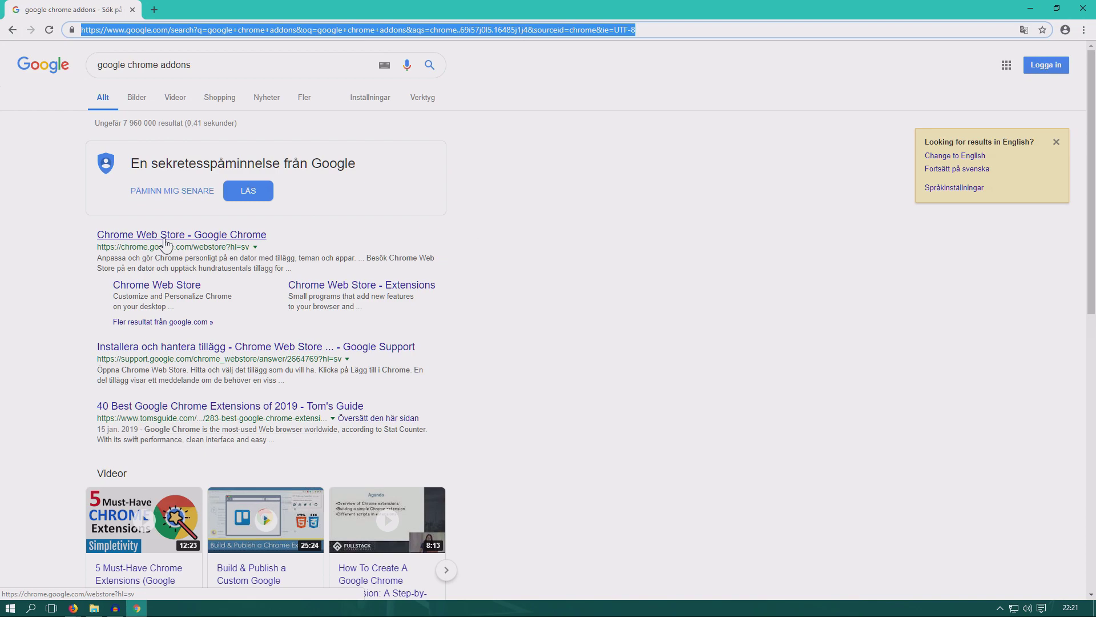
Go to Chrome Web Store Themes, scroll to Zodiakdjur, and open the Pig theme page.
click(165, 245)
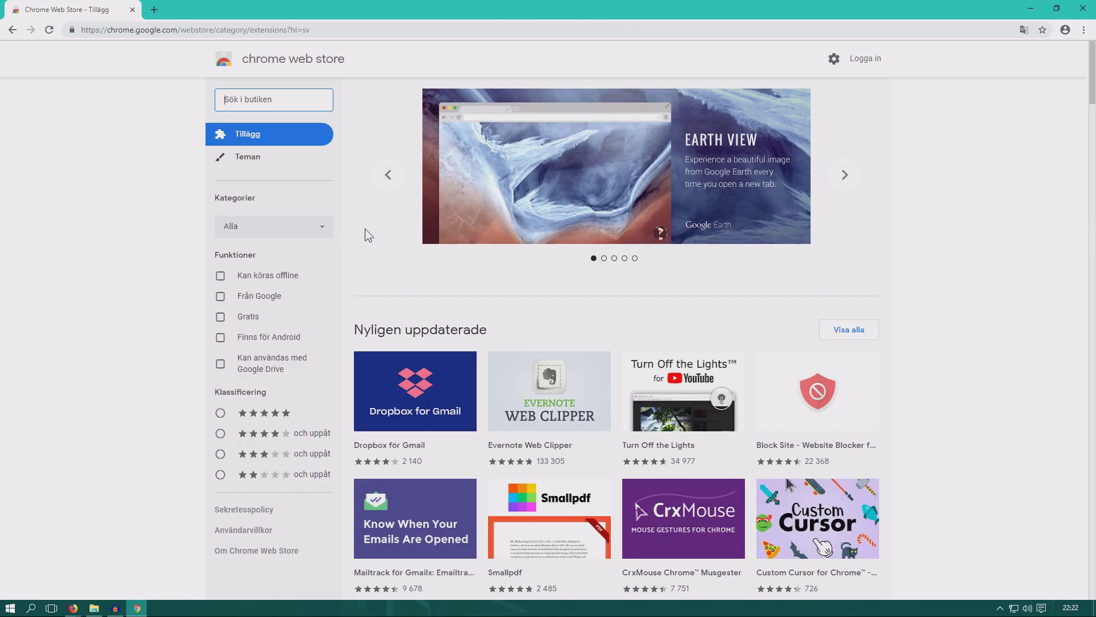
click(259, 162)
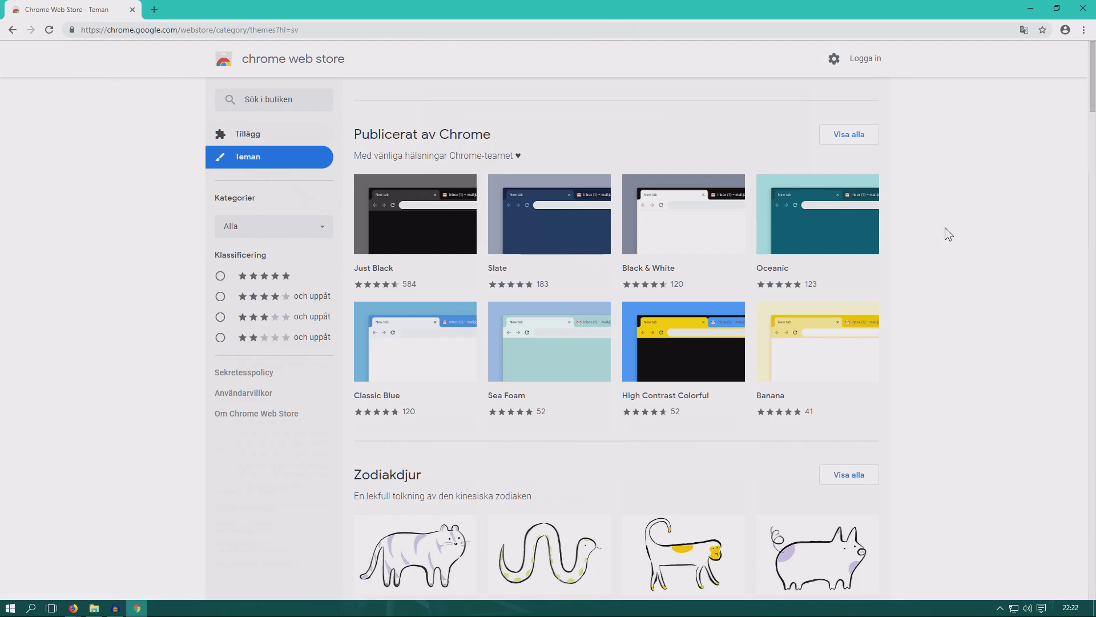
scroll(941, 226, down, 3)
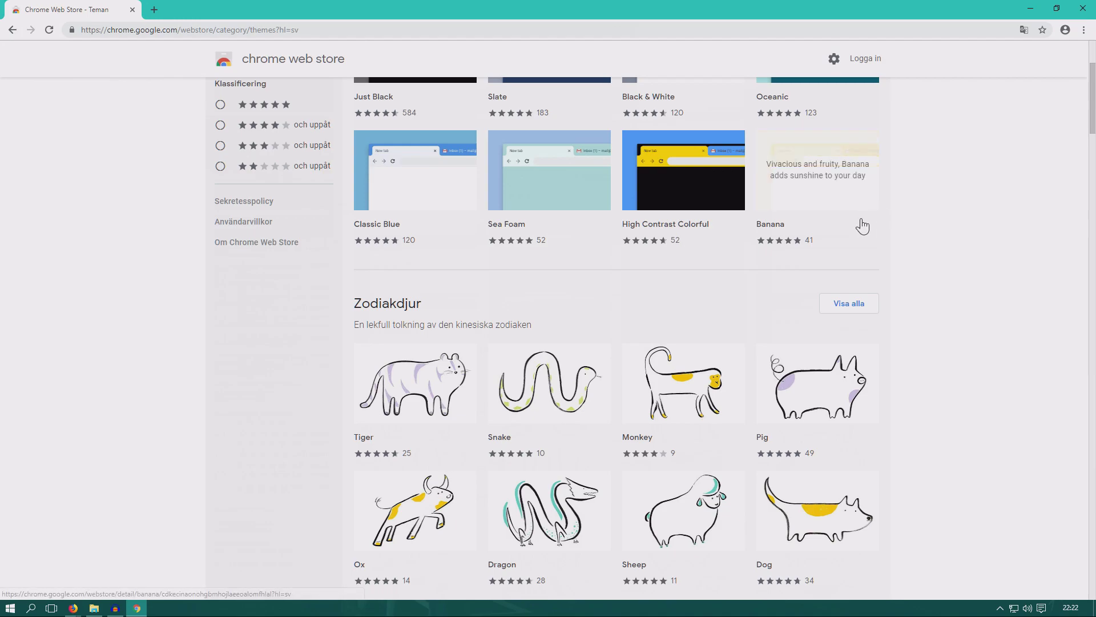
scroll(860, 225, down, 4)
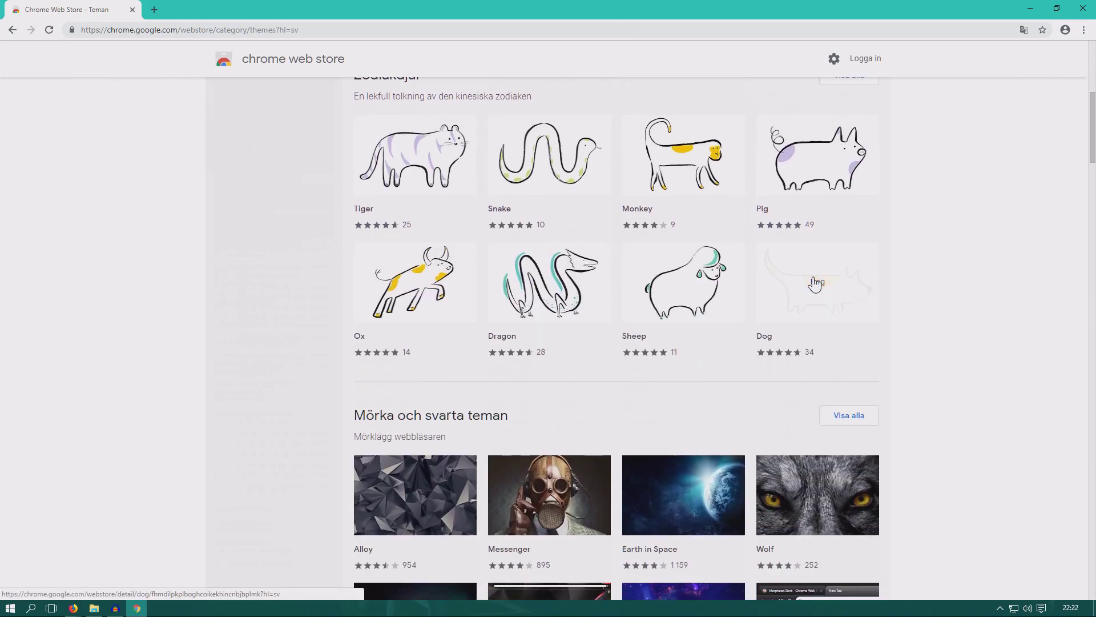
click(813, 169)
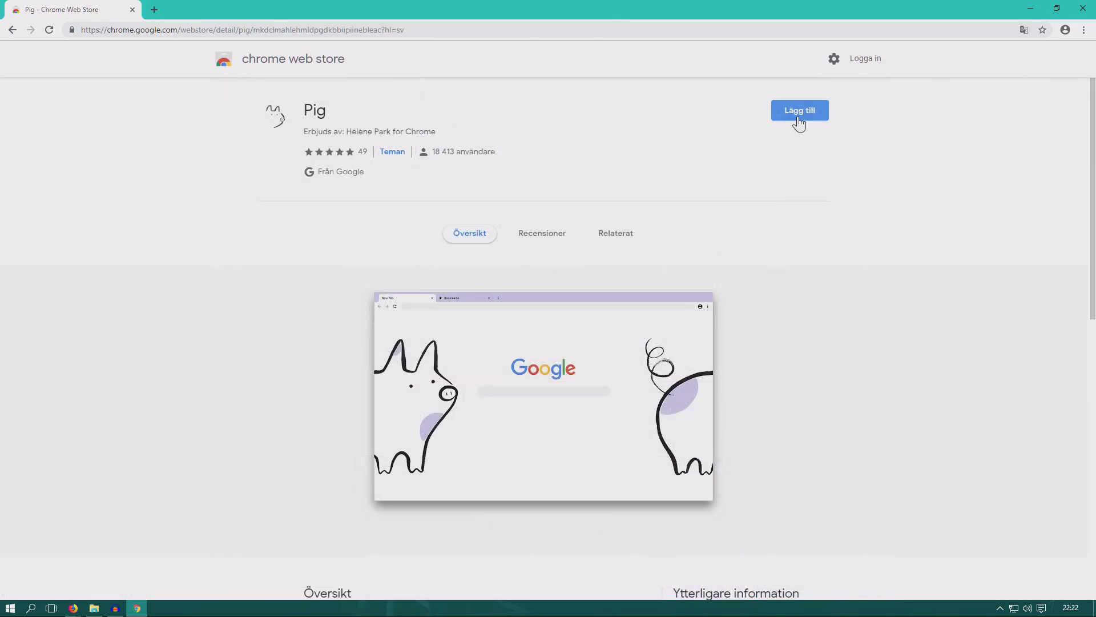
Add the Pig theme to Chrome.
click(798, 116)
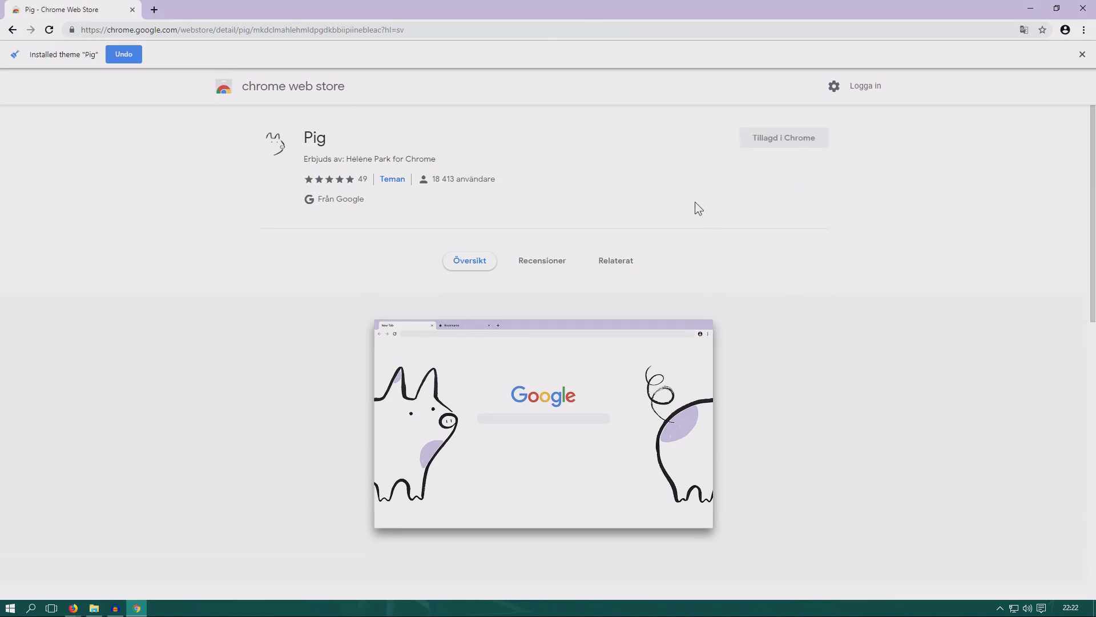
scroll(403, 302, down, 7)
scroll(421, 279, up, 7)
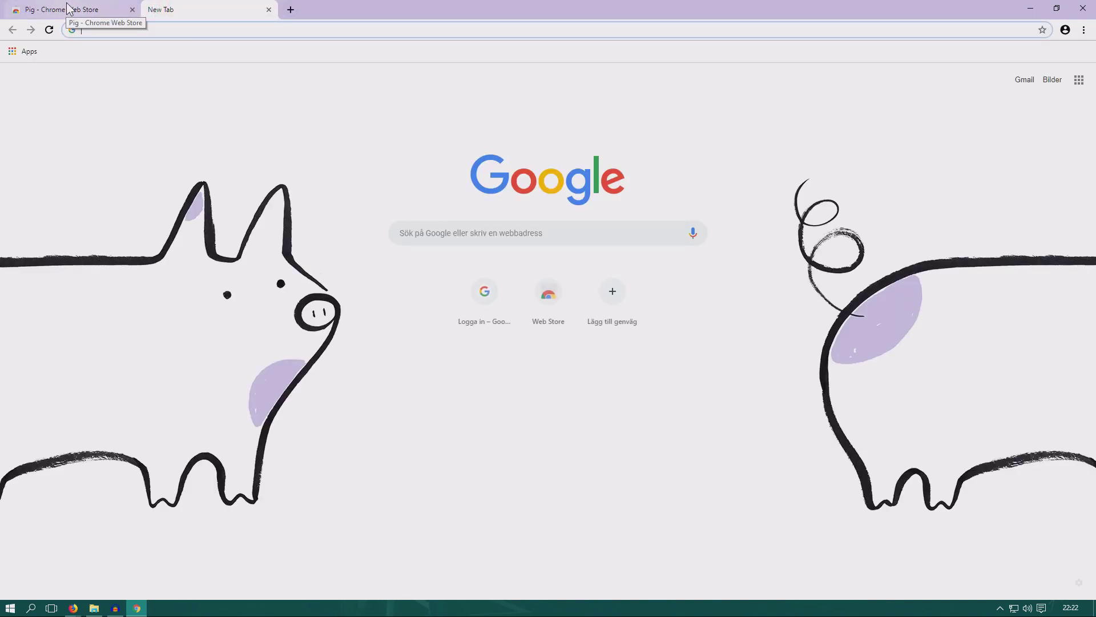
Dismiss the 'Installed theme Pig' notice and go back to the store's Themes listing.
click(103, 7)
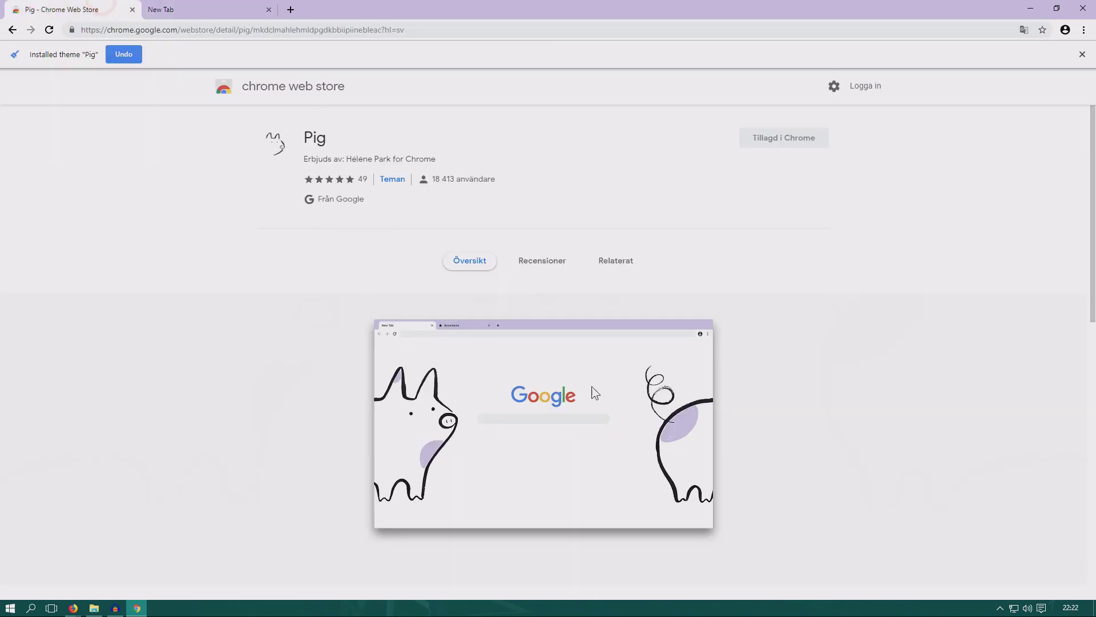
click(1082, 55)
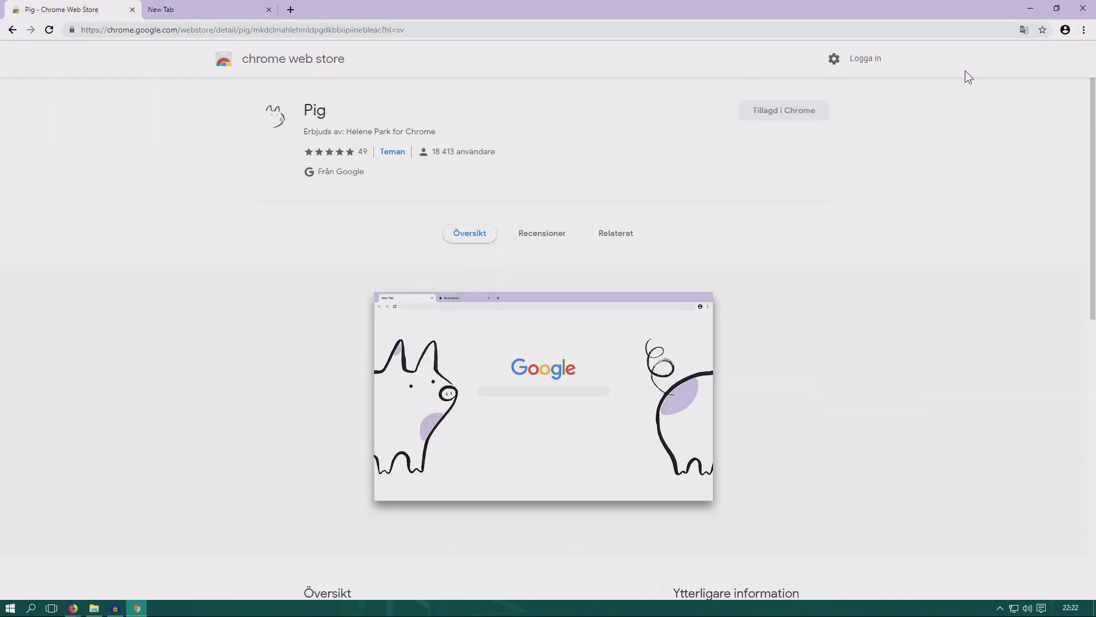
click(12, 29)
scroll(546, 429, down, 3)
scroll(628, 429, up, 10)
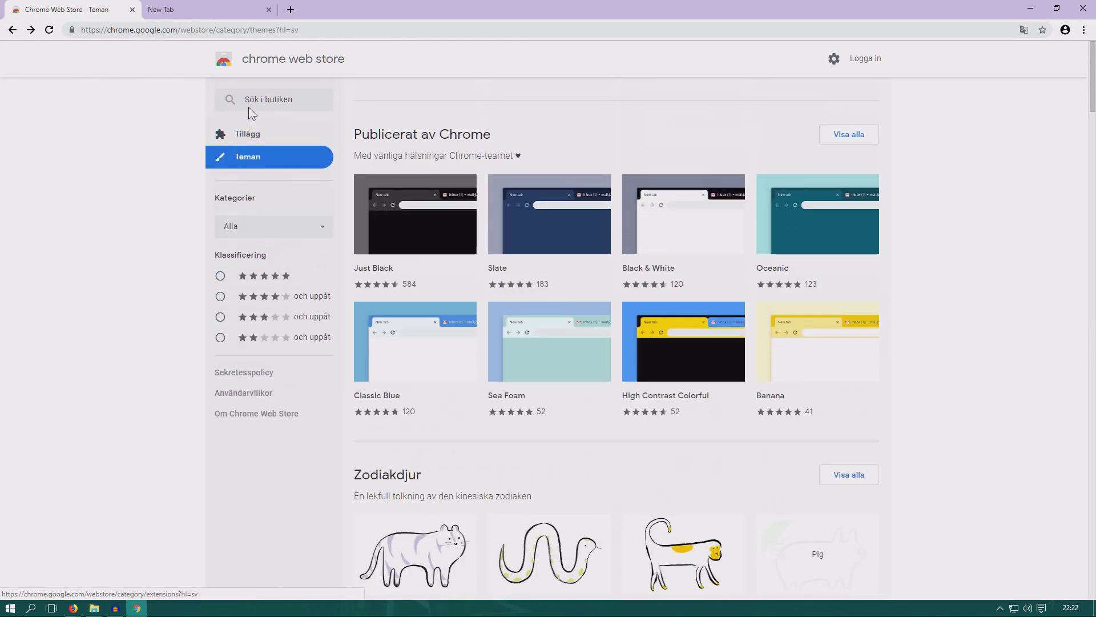
Switch the Web Store to the Tillägg extensions category, scroll its rows, and open Chrome's main menu.
click(235, 134)
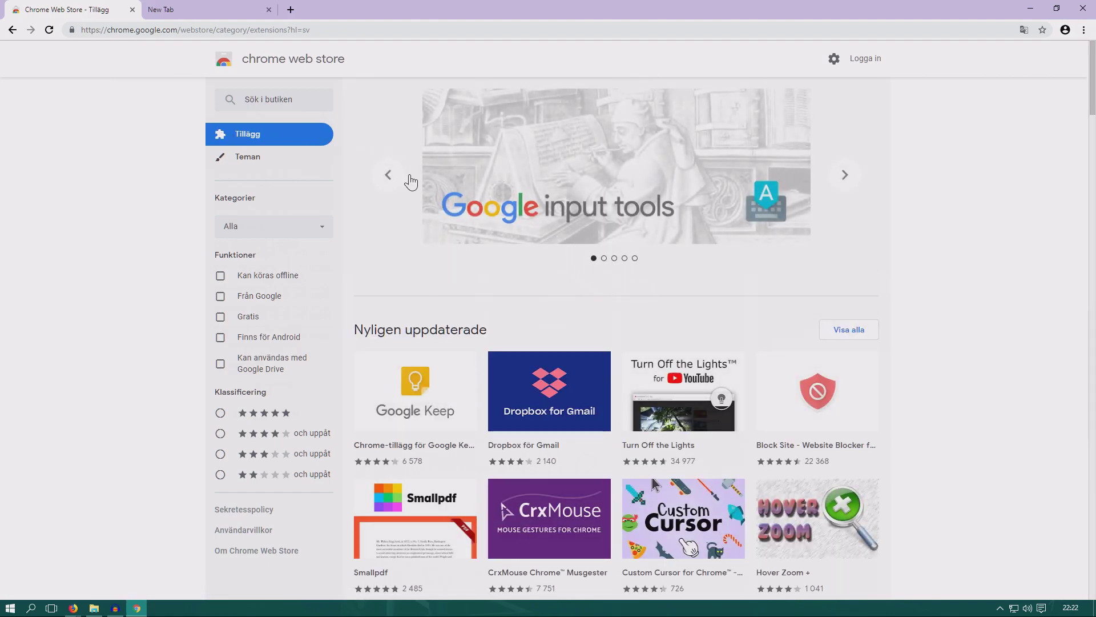
scroll(869, 259, down, 2)
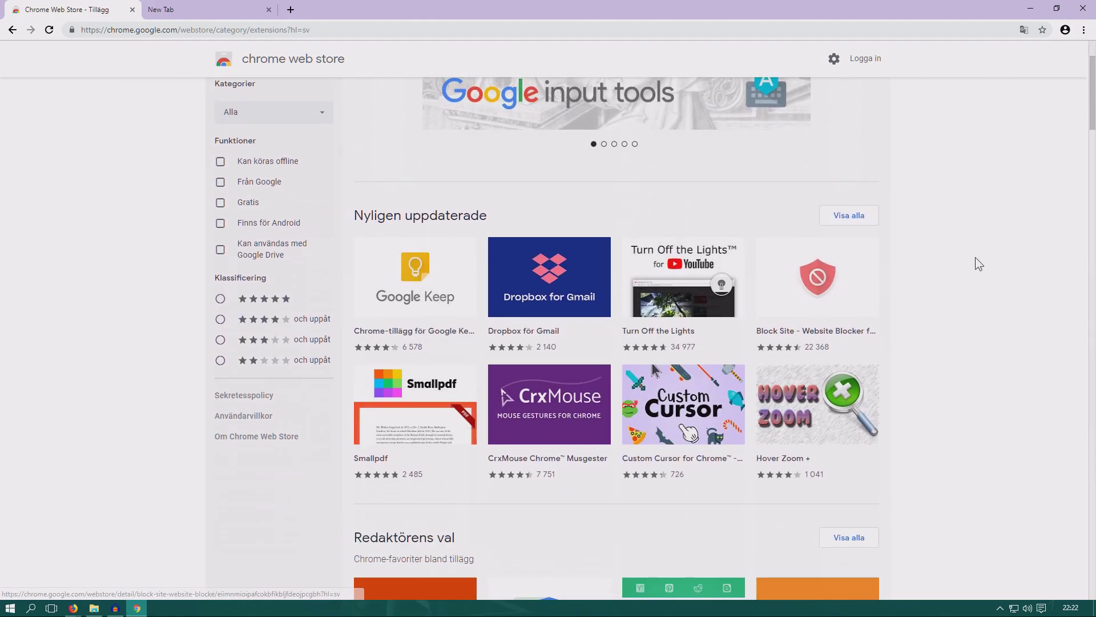
scroll(983, 255, down, 2)
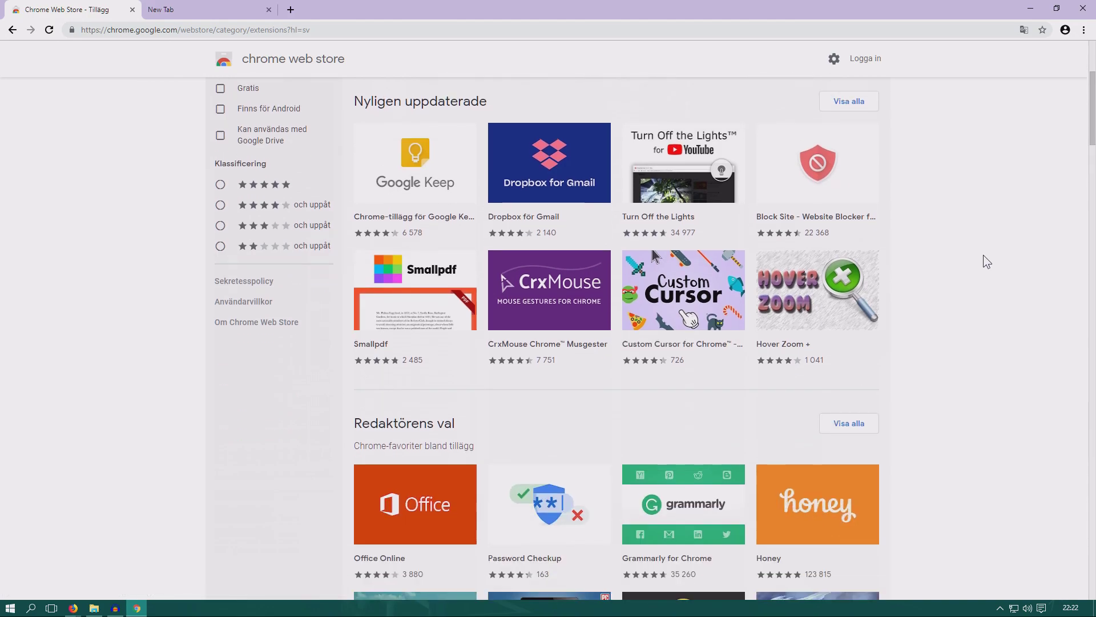
scroll(983, 254, down, 3)
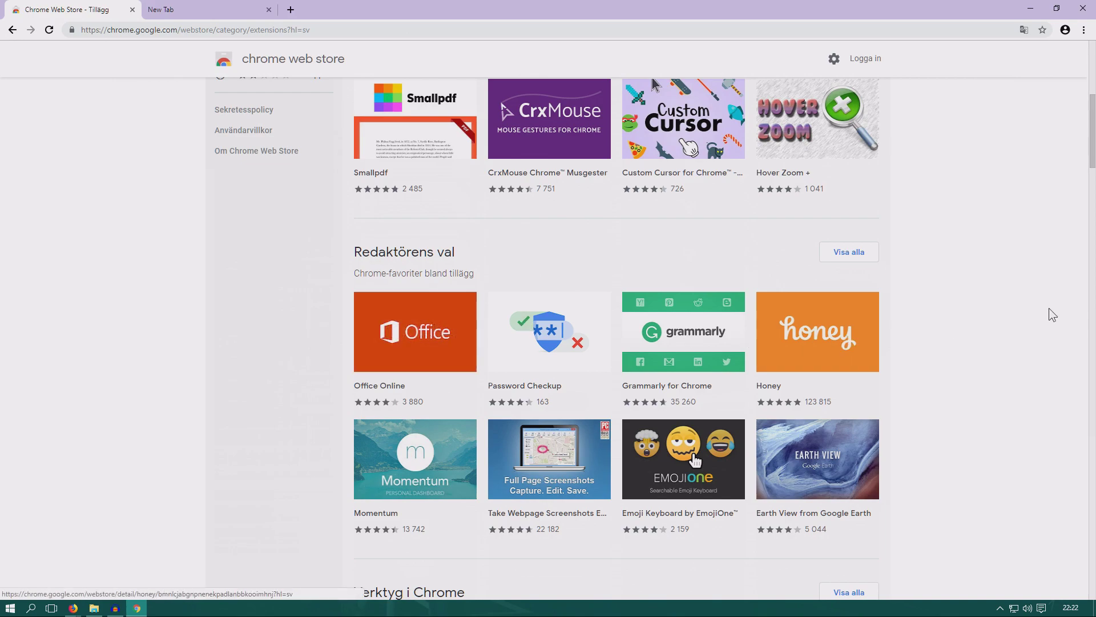
scroll(749, 274, down, 2)
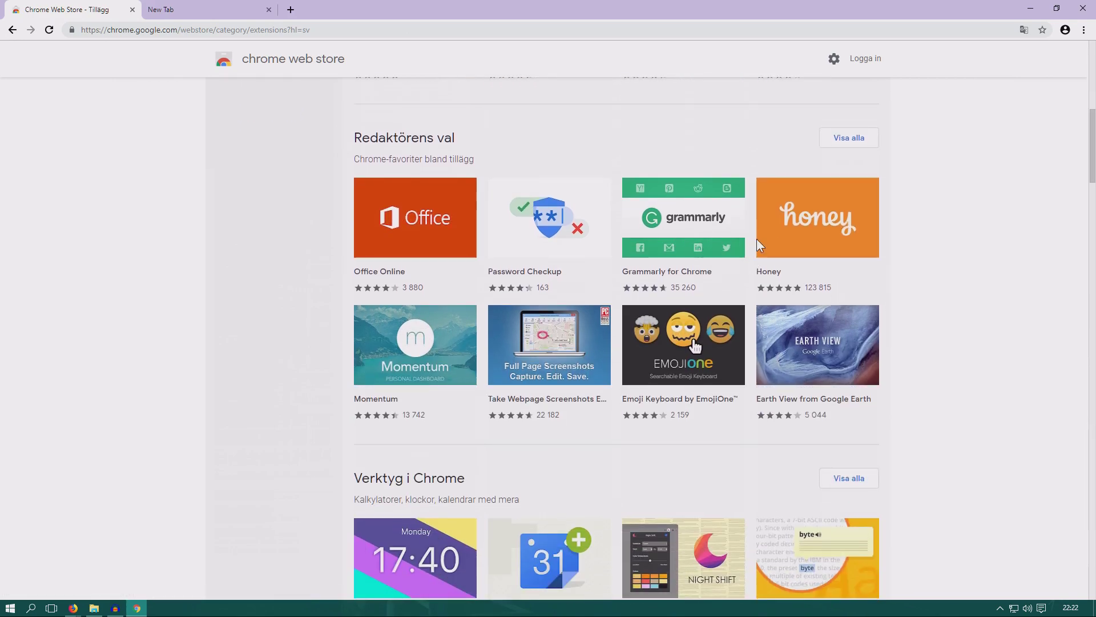
scroll(1026, 282, down, 5)
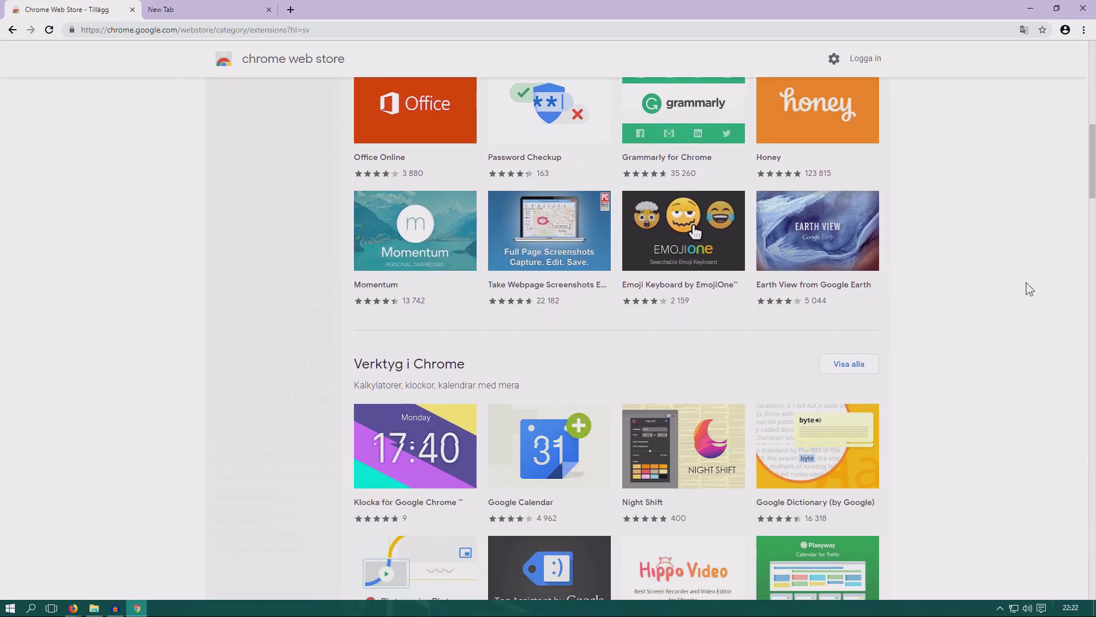
scroll(1013, 279, down, 5)
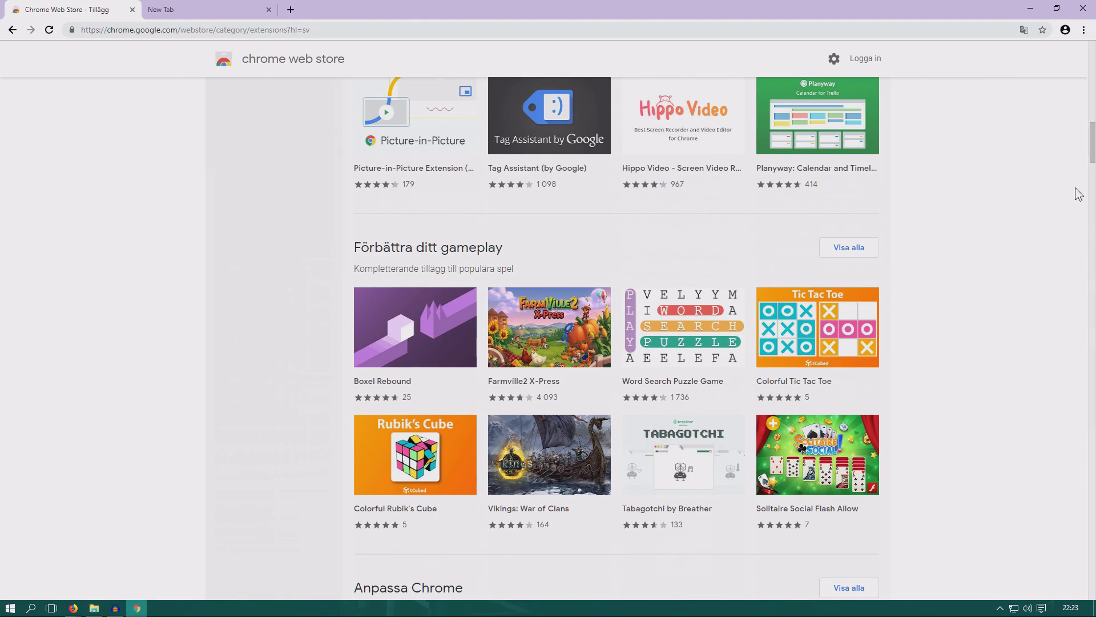
drag(1094, 169, 1089, 264)
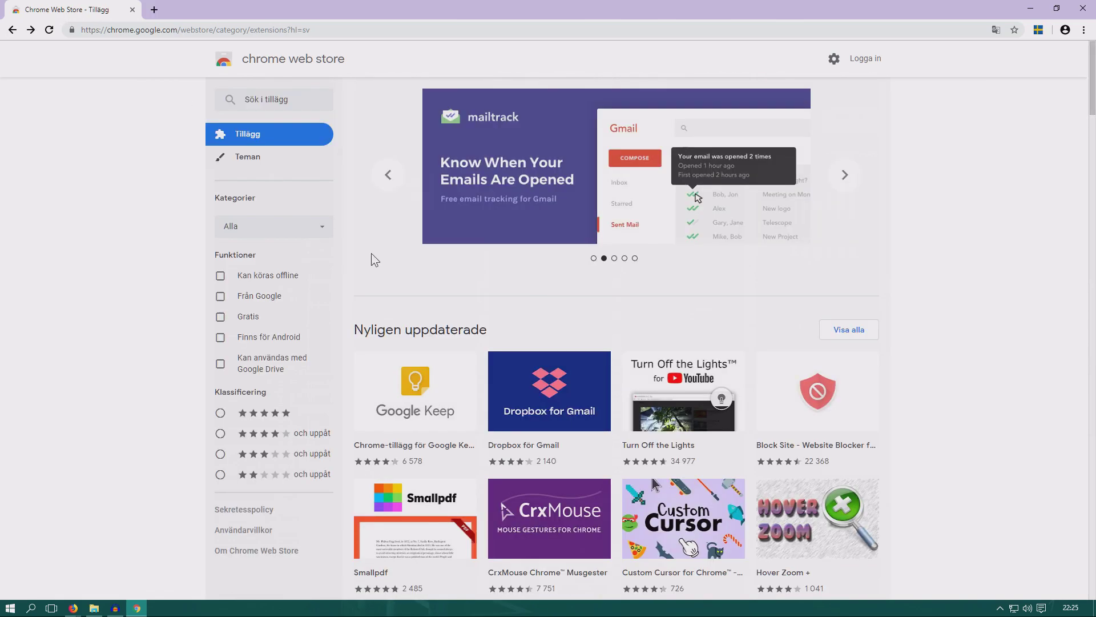
scroll(608, 291, down, 4)
scroll(587, 284, up, 4)
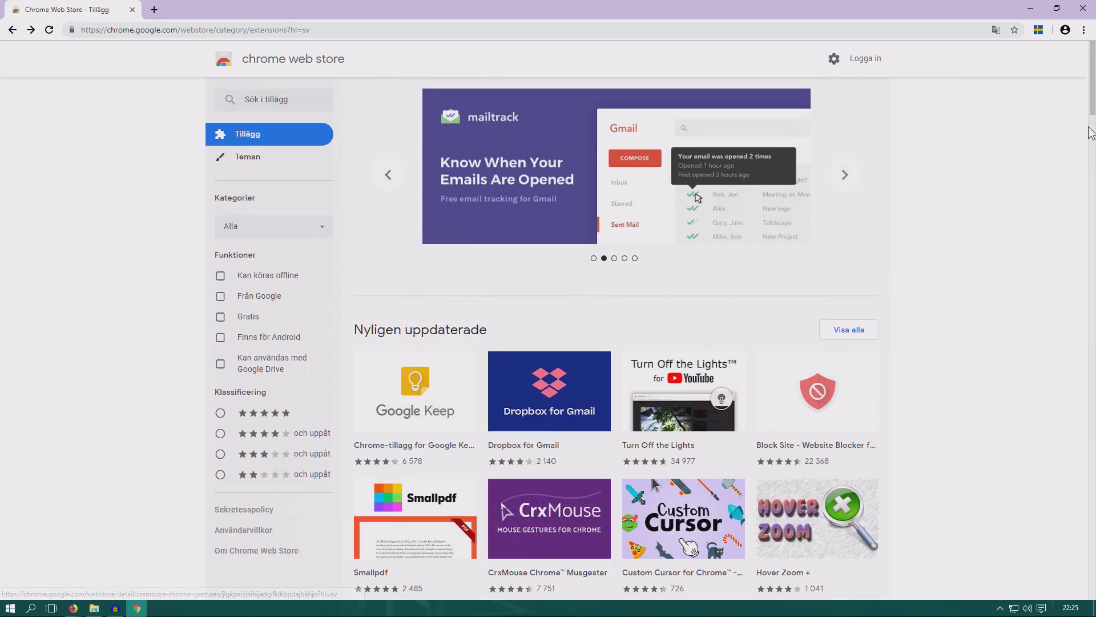
click(1085, 31)
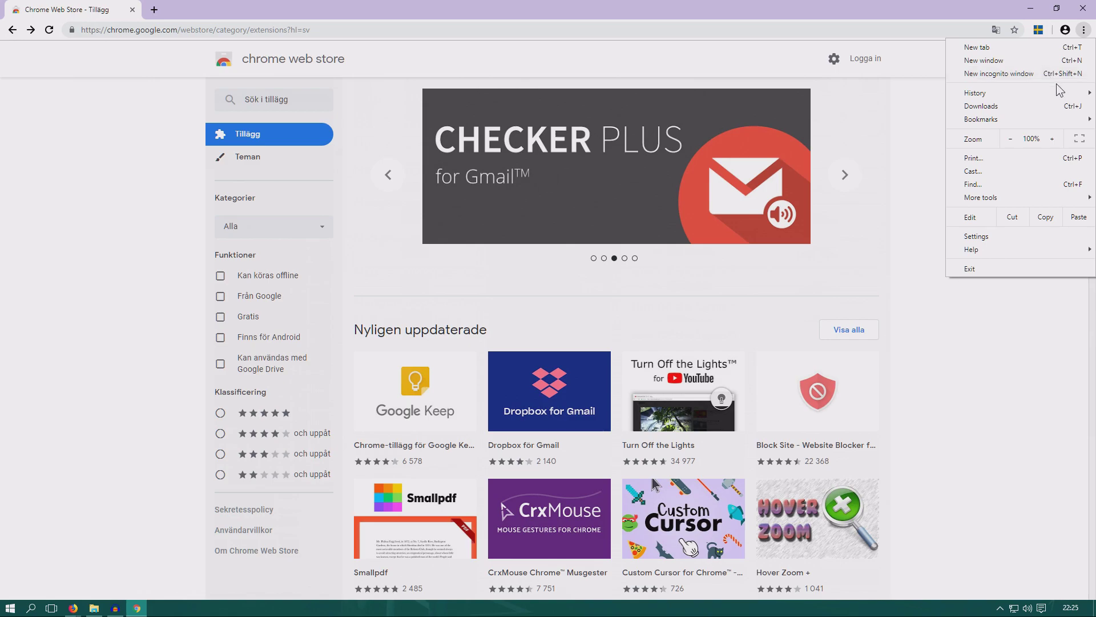
Show the History submenu listing the recently closed Settings page and the pig search.
mouse_move(1057, 93)
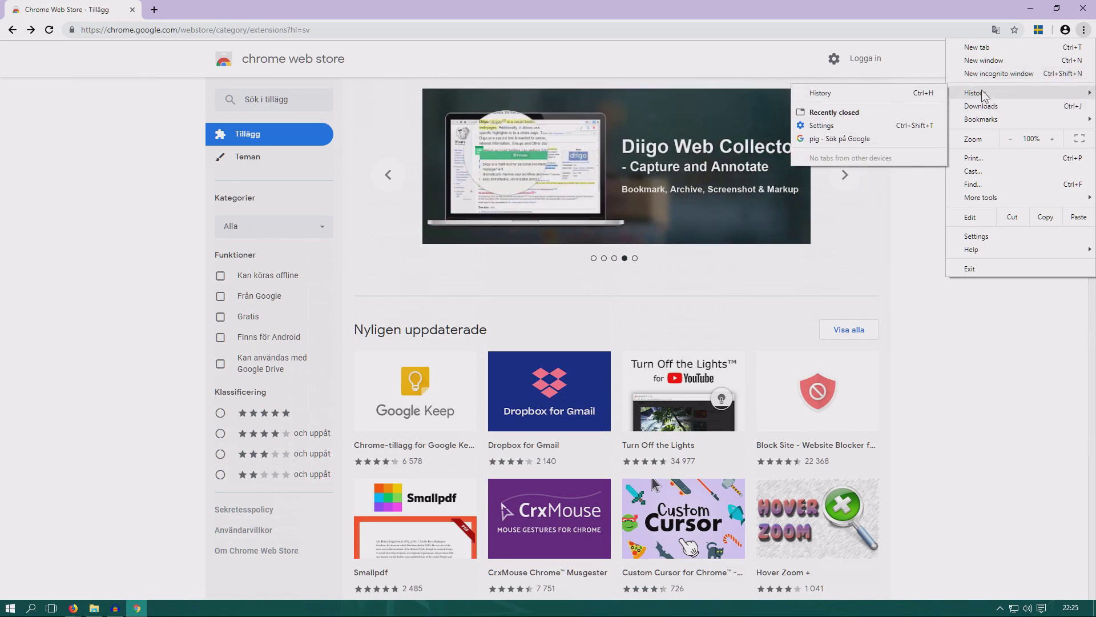
Open Chrome Settings and set the default page zoom to 110%.
click(1002, 242)
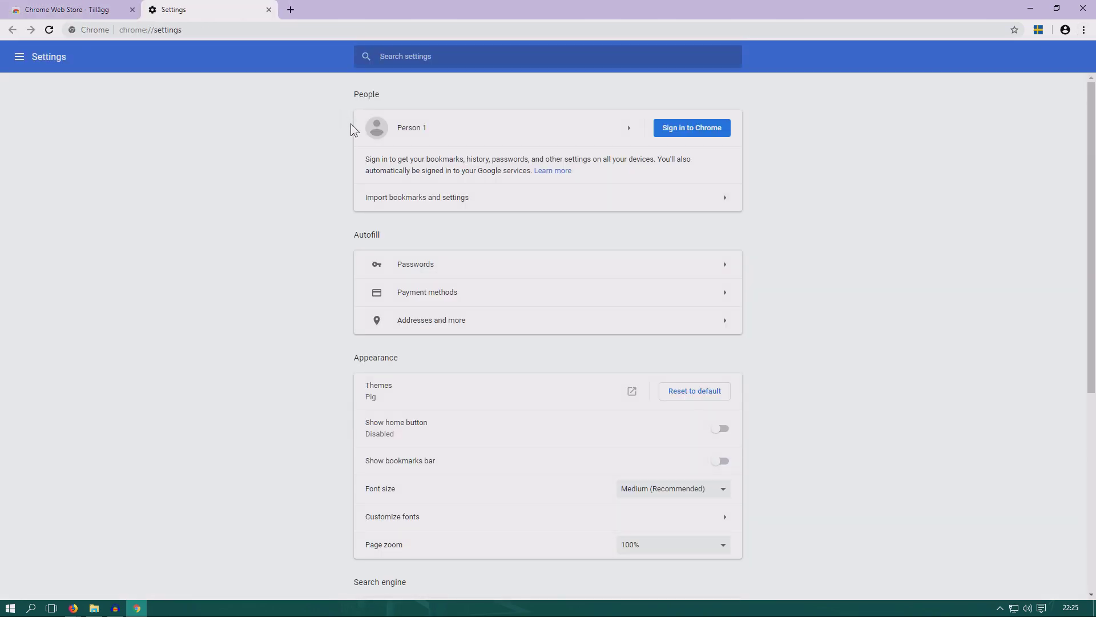
scroll(550, 225, down, 3)
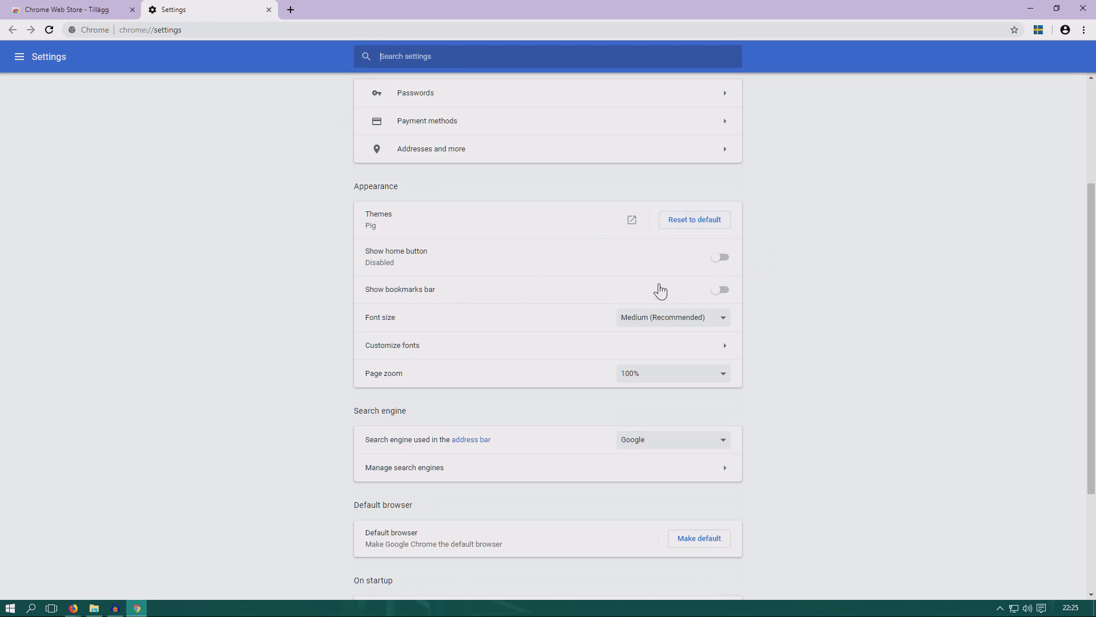
scroll(658, 299, down, 2)
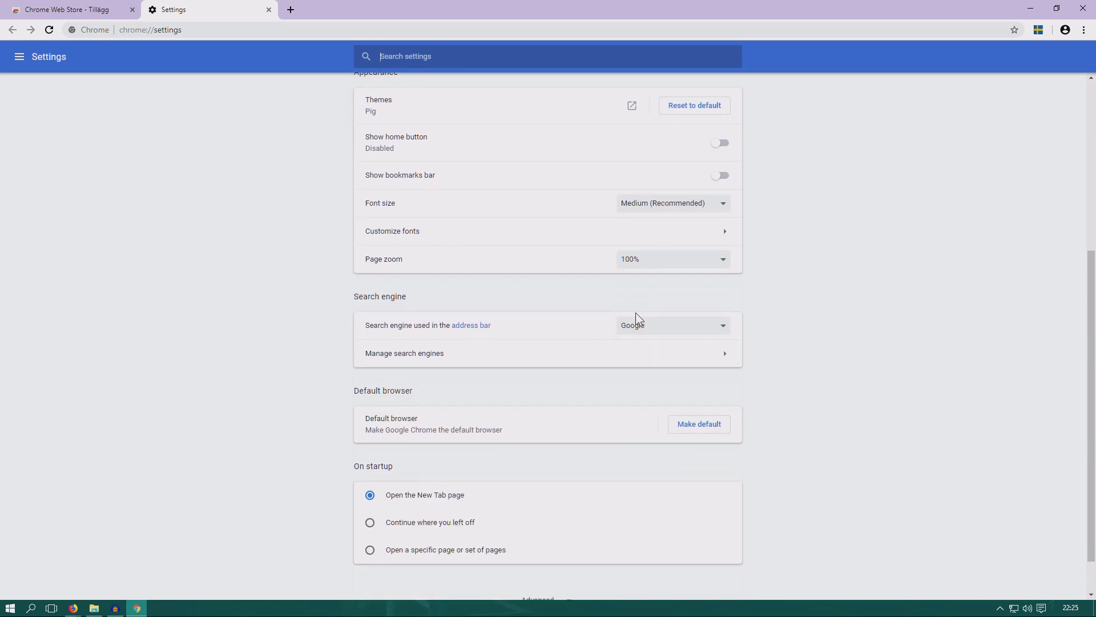
click(683, 259)
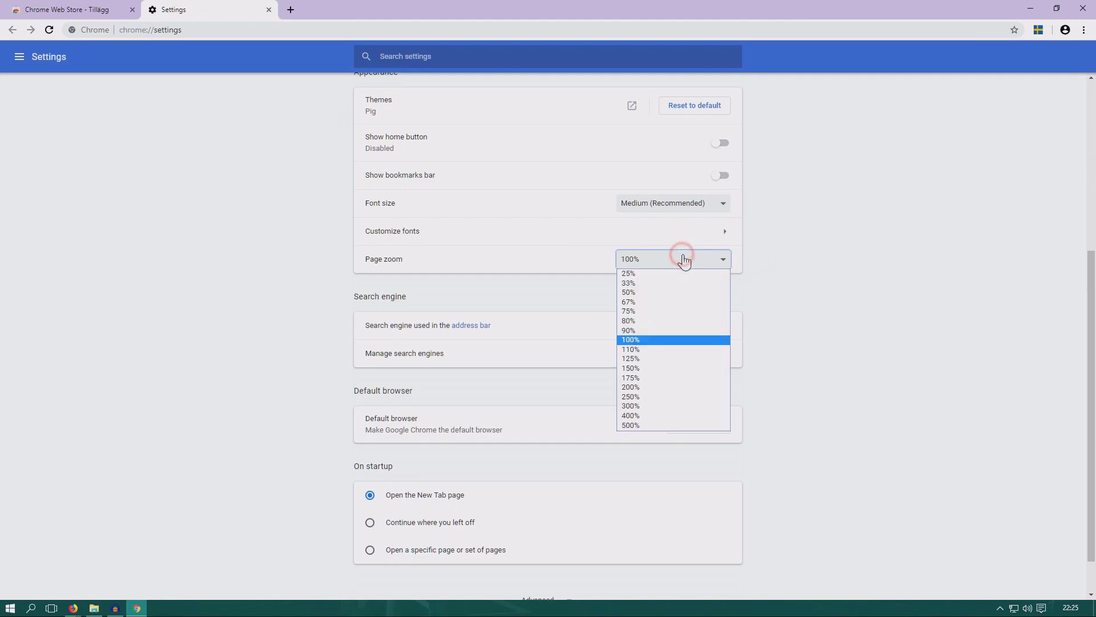
click(650, 349)
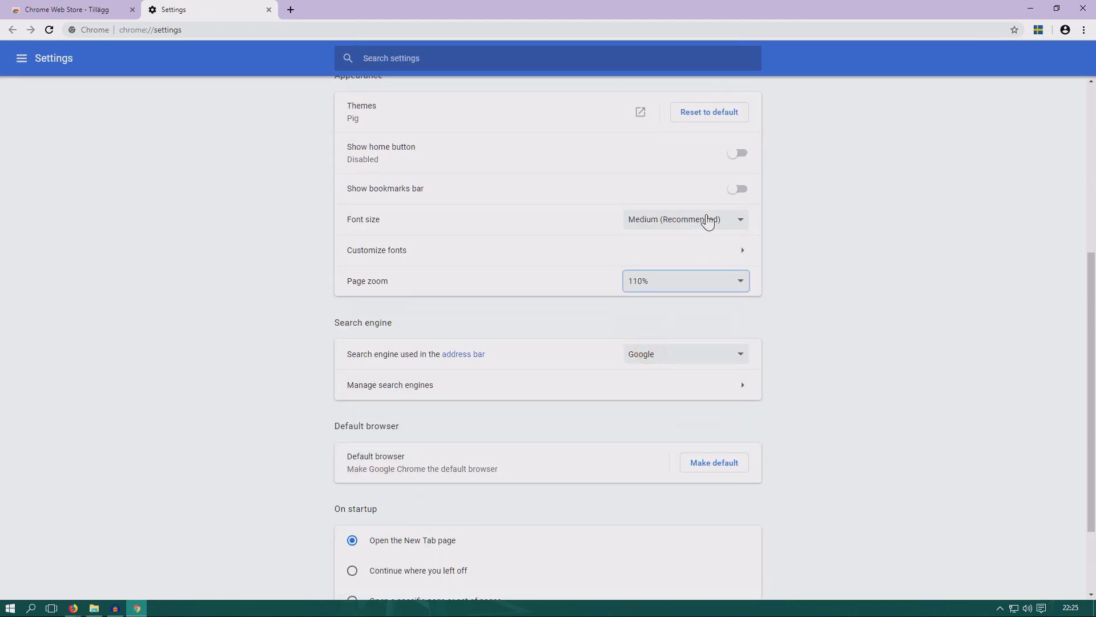
drag(348, 280, 480, 288)
Try Large and Small font sizes, then leave font size at Medium (Recommended).
click(703, 227)
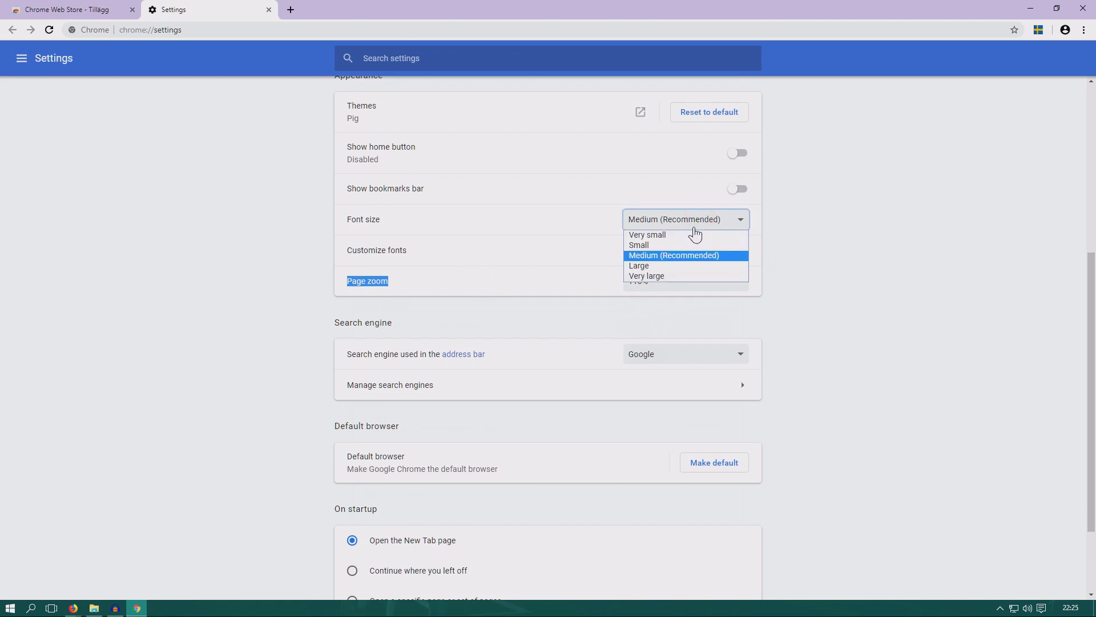
click(662, 265)
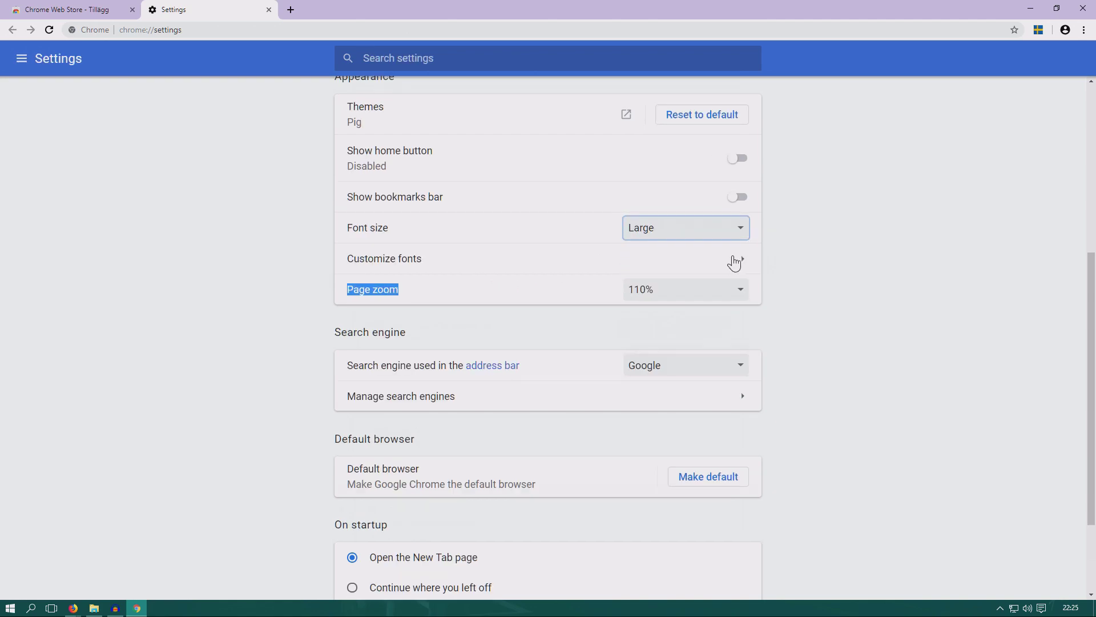
click(676, 227)
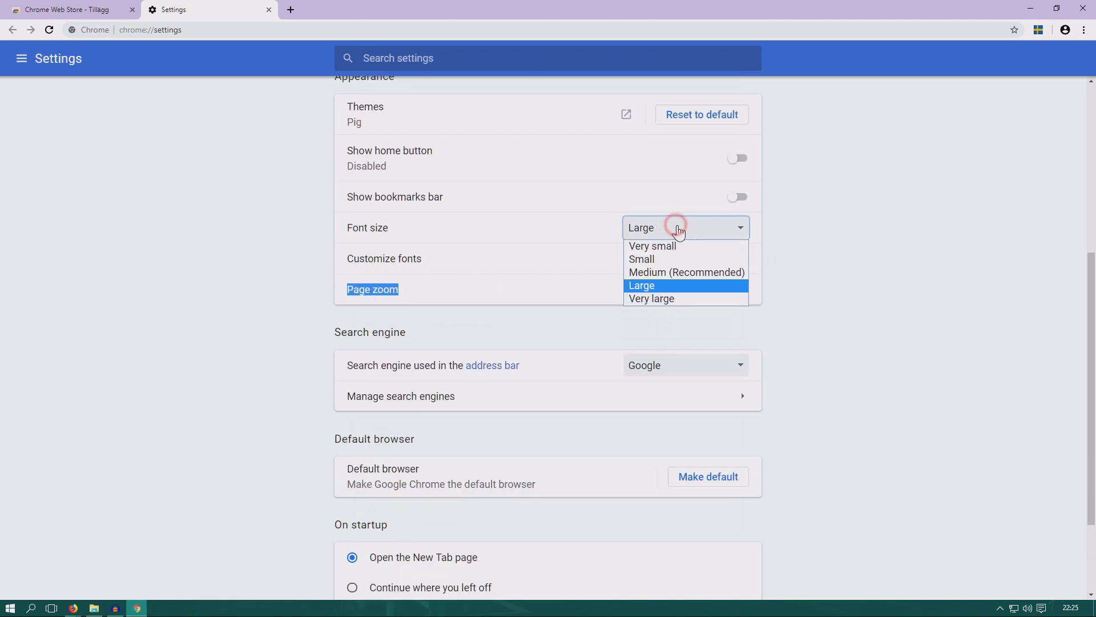
click(676, 258)
click(685, 216)
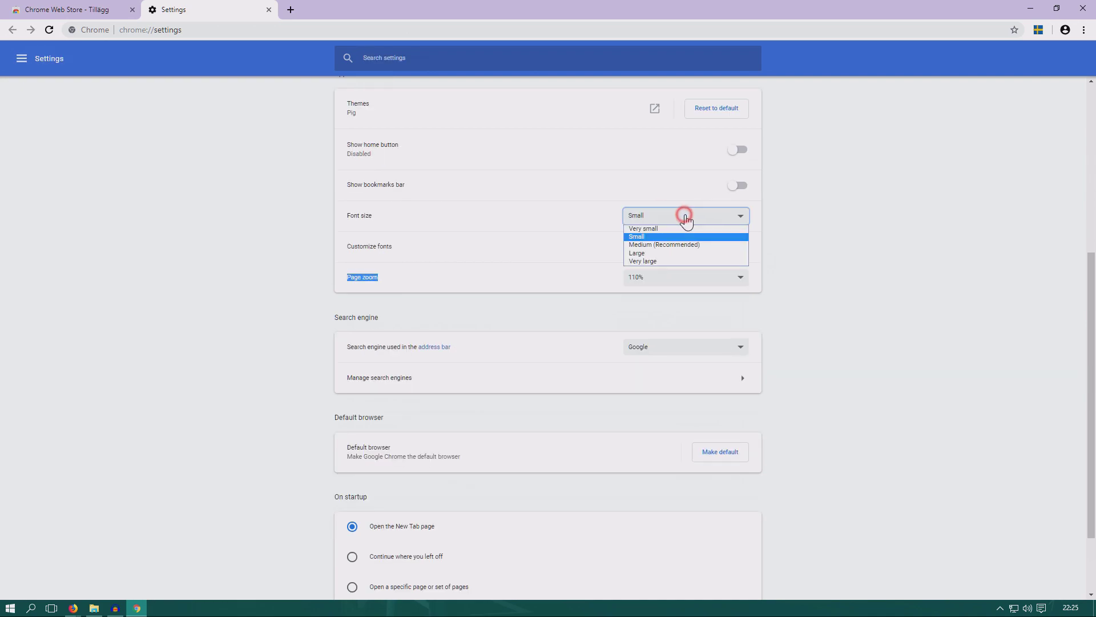
click(676, 246)
Try 125% page zoom, return it to 110%, and zoom the settings page in further.
click(677, 281)
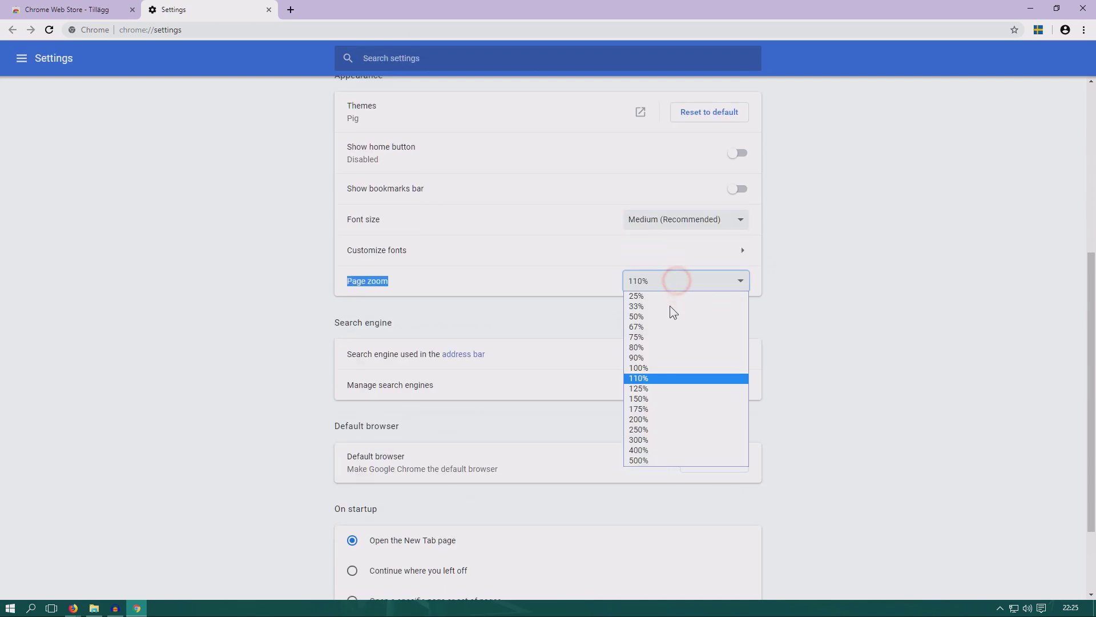
click(659, 388)
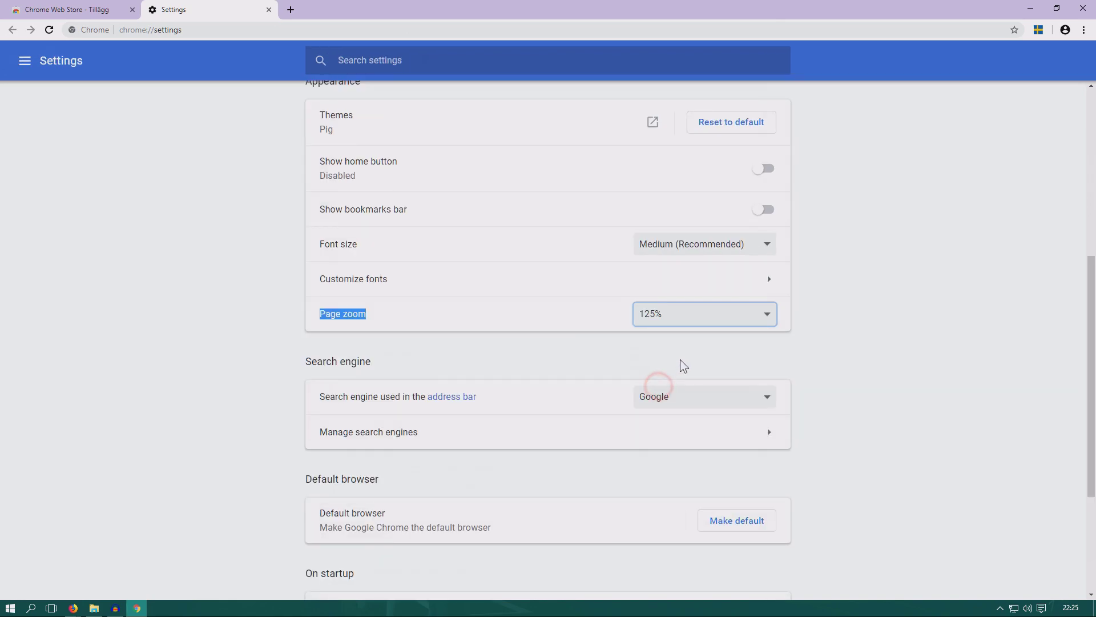
click(708, 324)
click(663, 421)
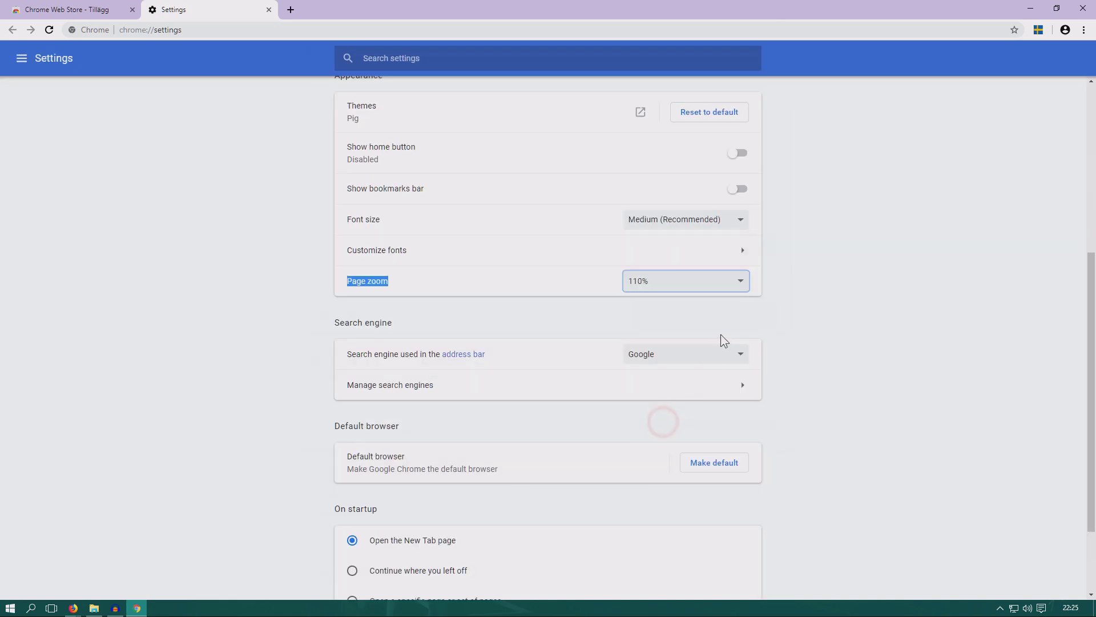
key(ctrl+plus)
scroll(721, 334, down, 3)
Open the search engine management list, then go back to the main Settings page.
click(703, 270)
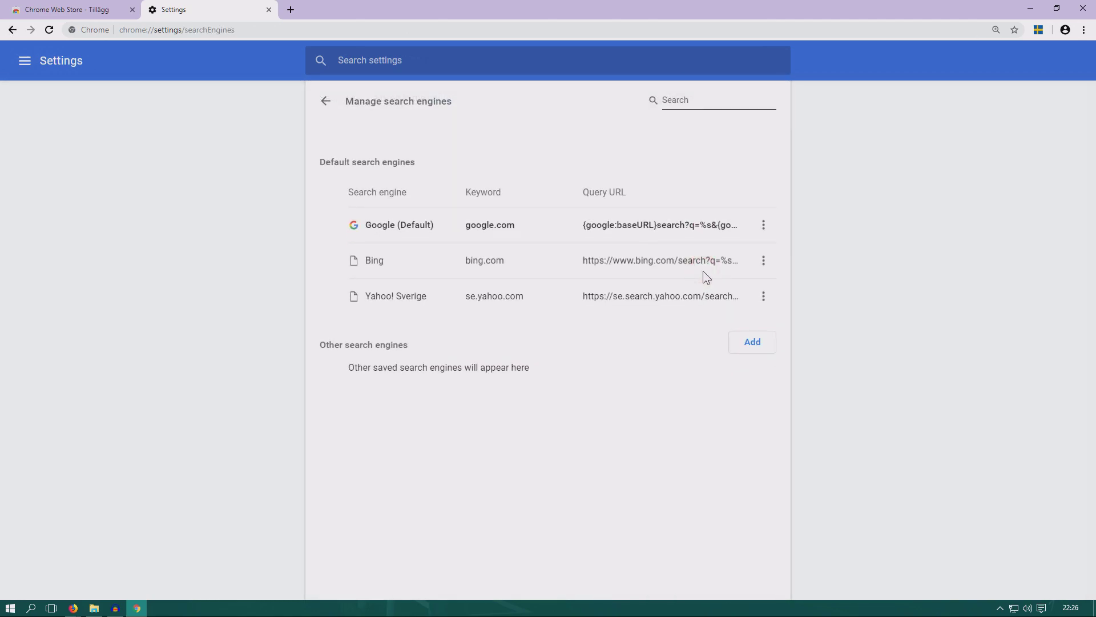
click(12, 31)
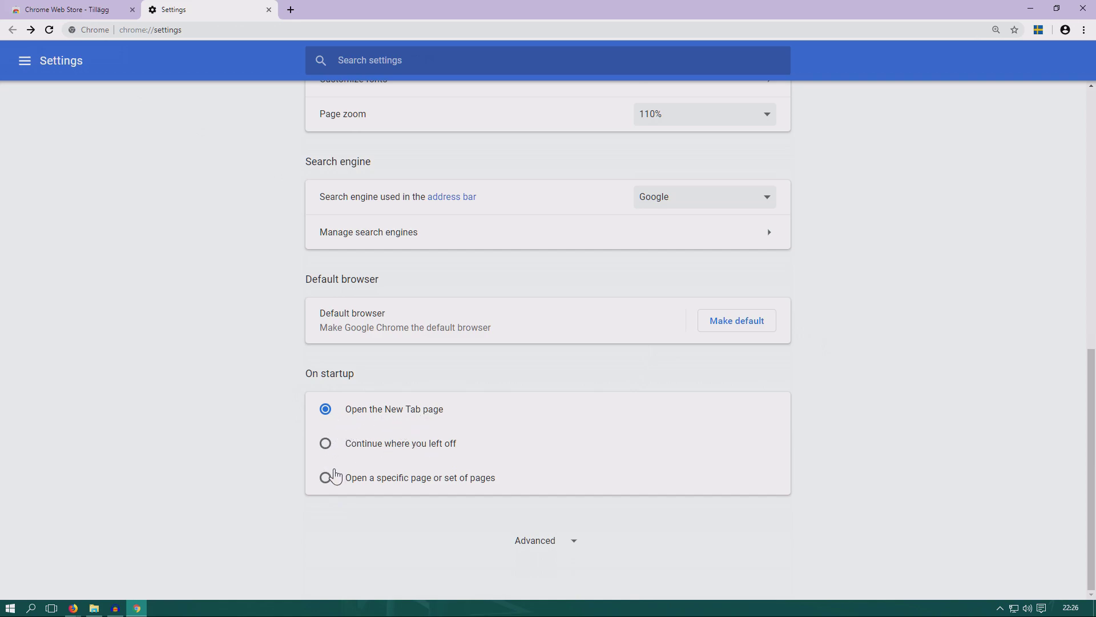
Try adding a specific startup page, cancel it, and leave On startup at Open the New Tab page.
click(371, 483)
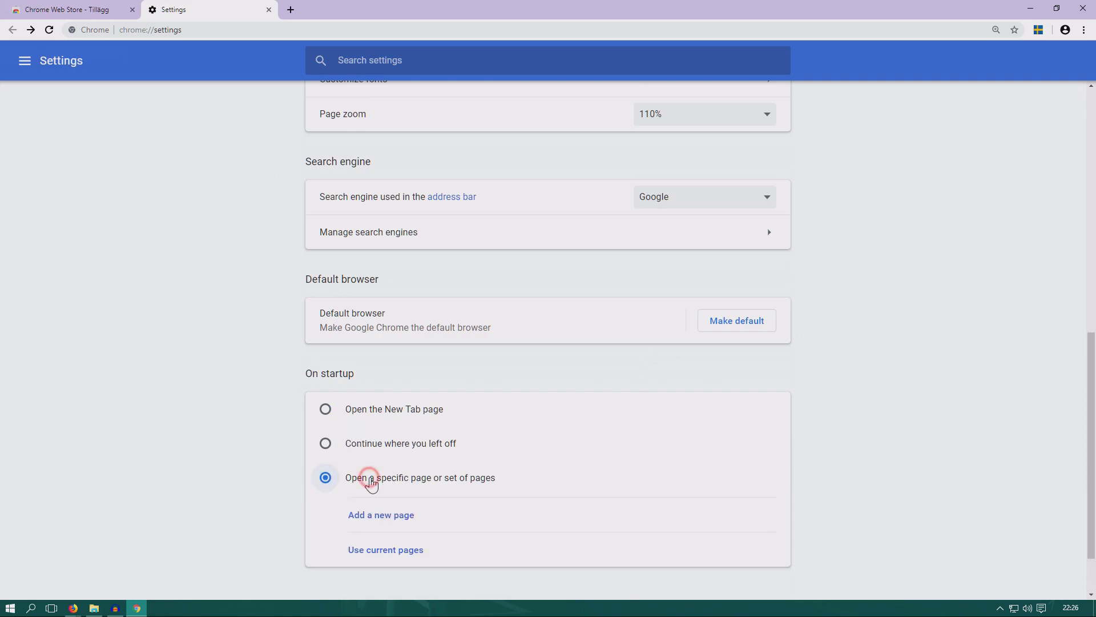
scroll(418, 491, down, 1)
click(401, 442)
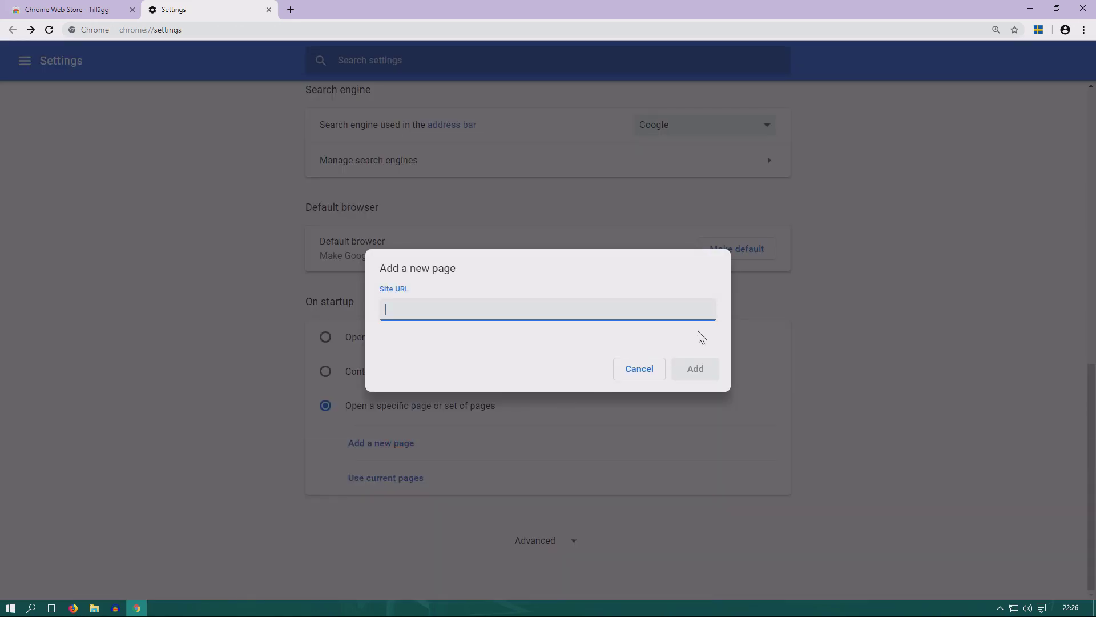
click(643, 377)
click(332, 373)
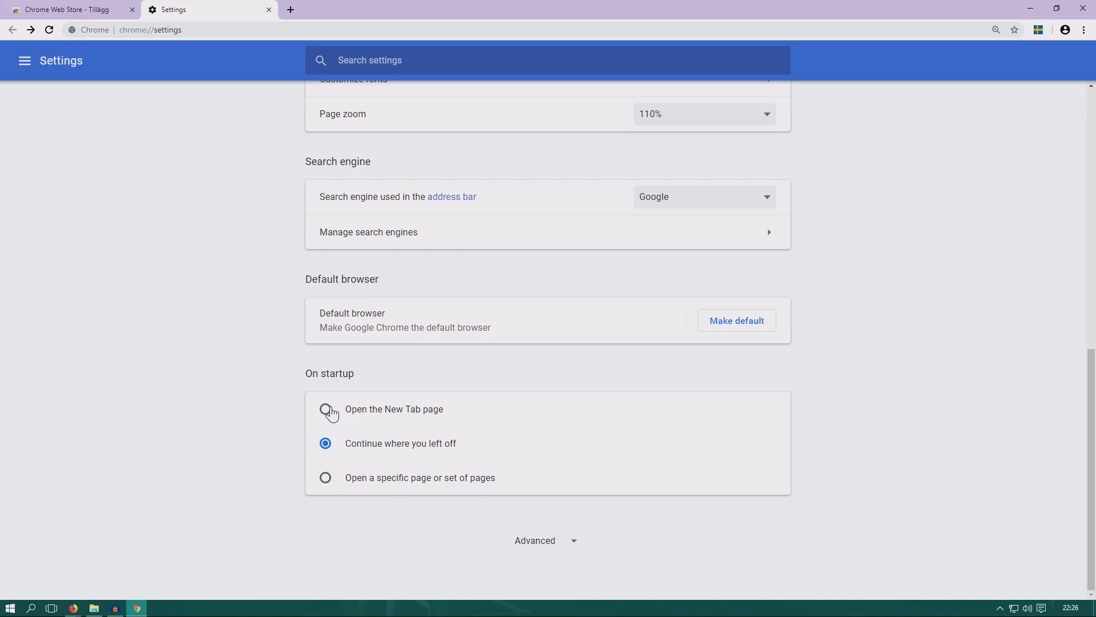
click(721, 326)
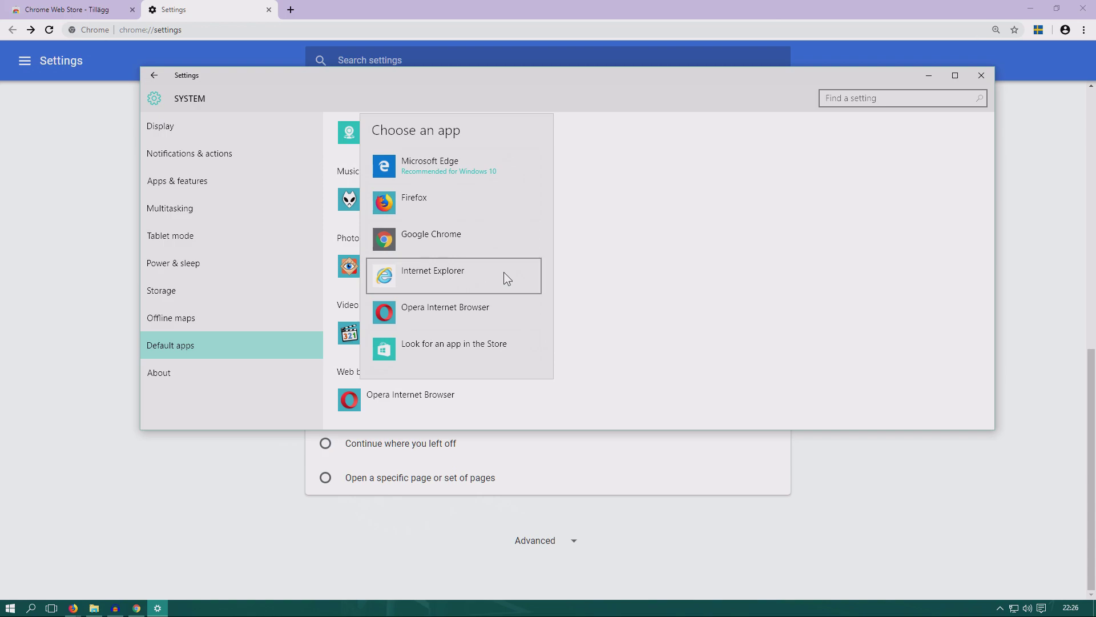
click(482, 314)
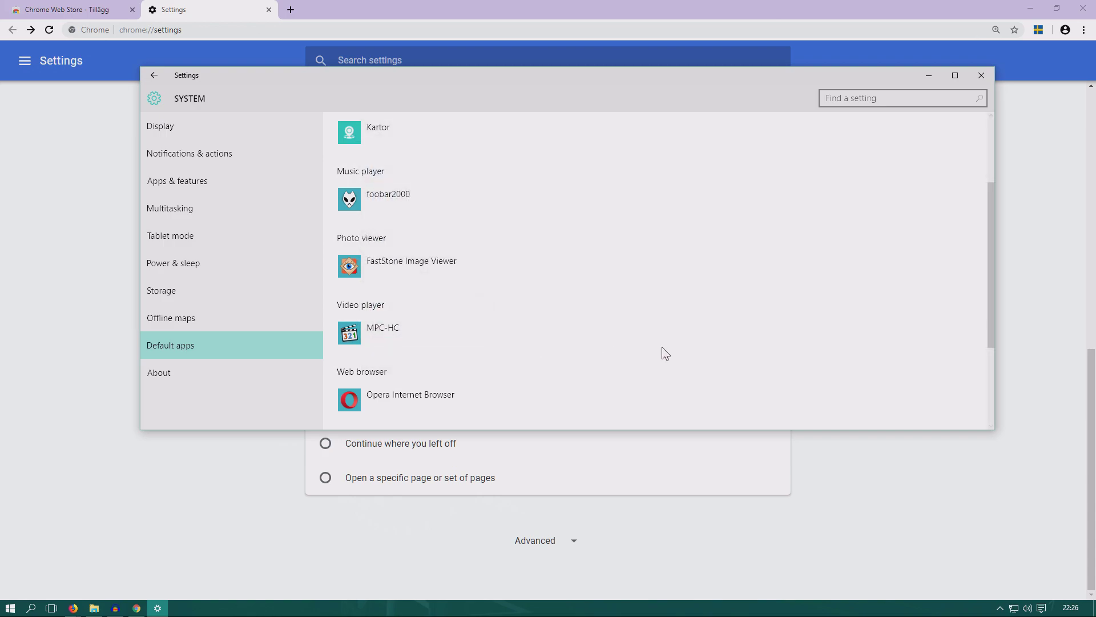
scroll(702, 342, down, 3)
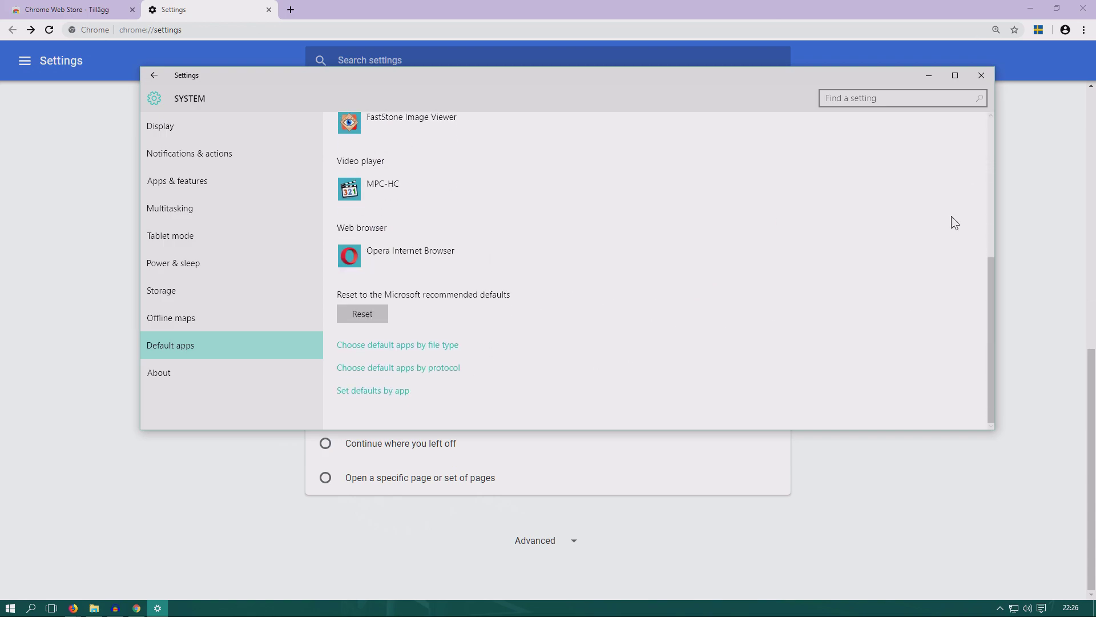
scroll(907, 217, up, 5)
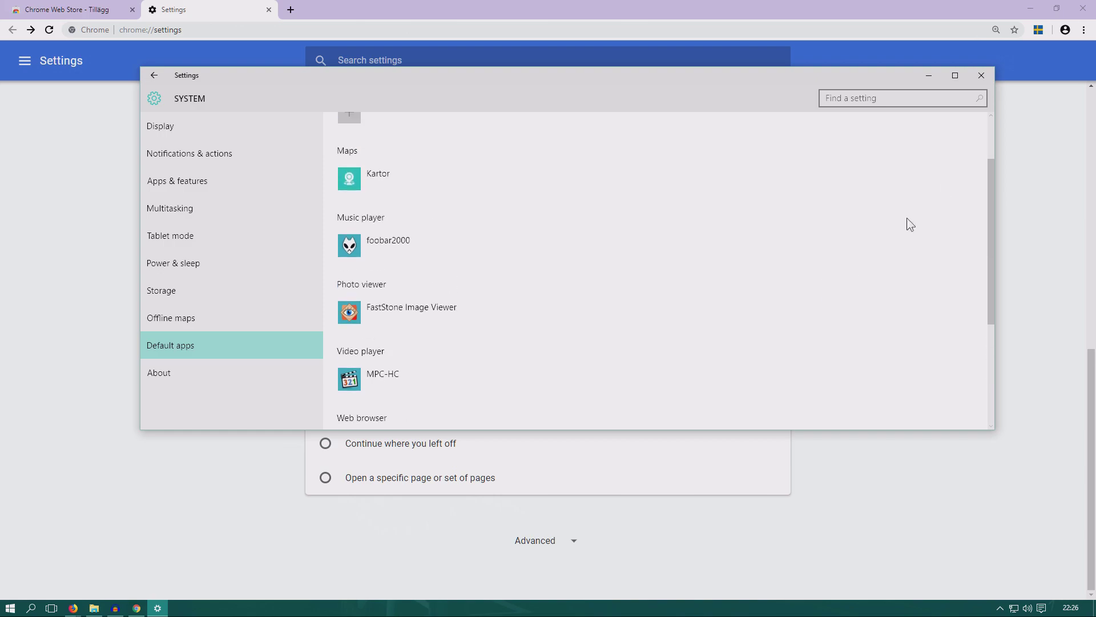
Close the Windows default apps settings and return to Chrome's Settings page.
click(981, 75)
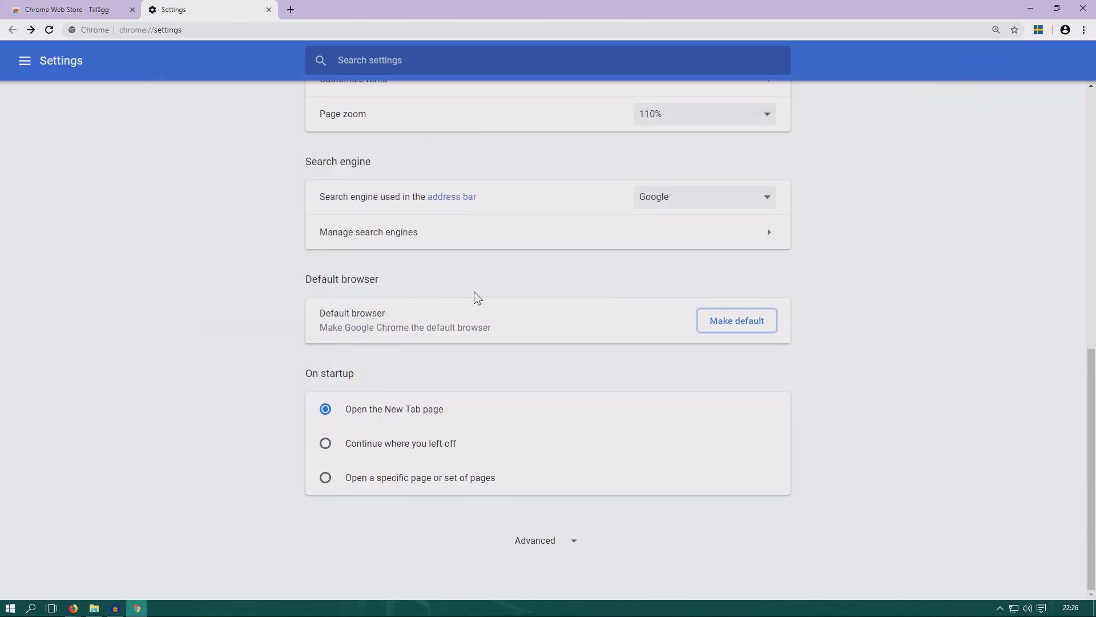
scroll(474, 292, up, 10)
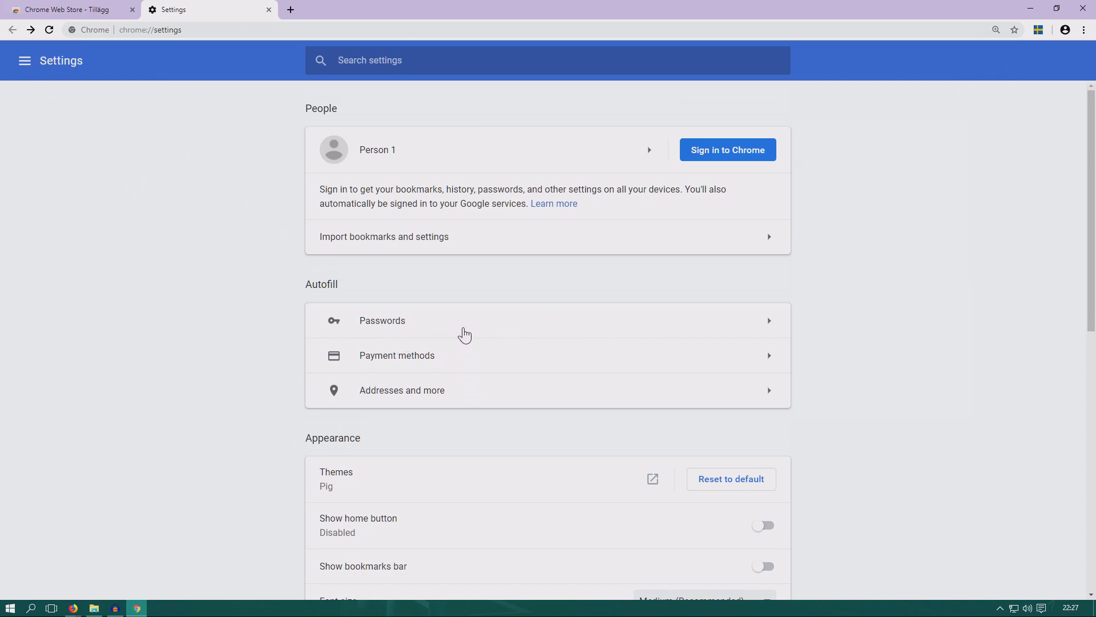
scroll(596, 341, down, 2)
Look over the empty Passwords page, then return and open the settings sections drawer.
click(453, 208)
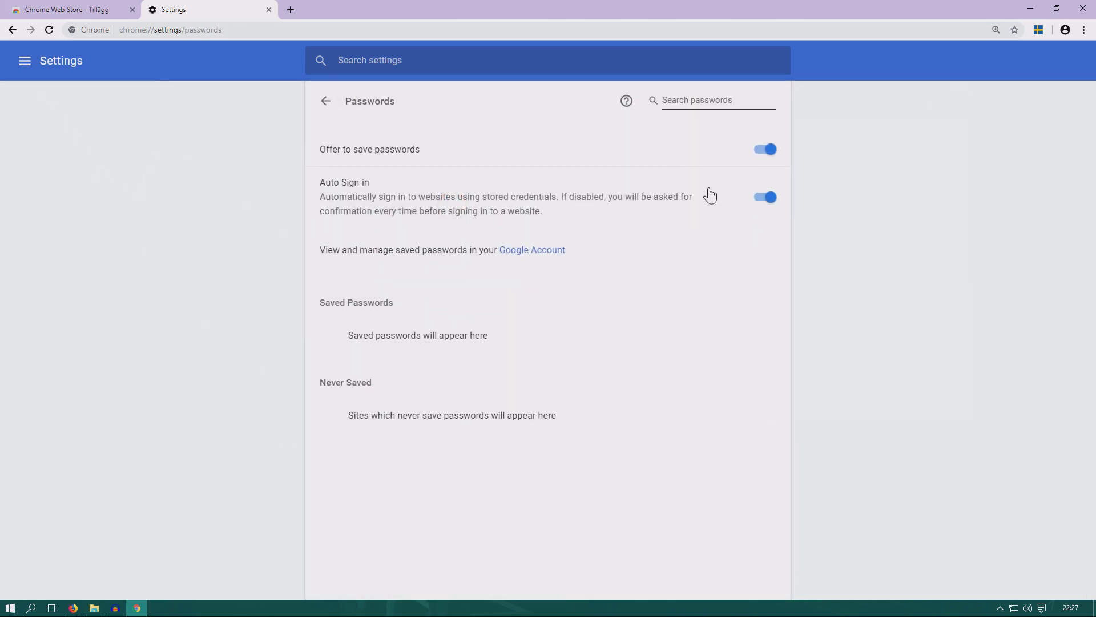
click(12, 31)
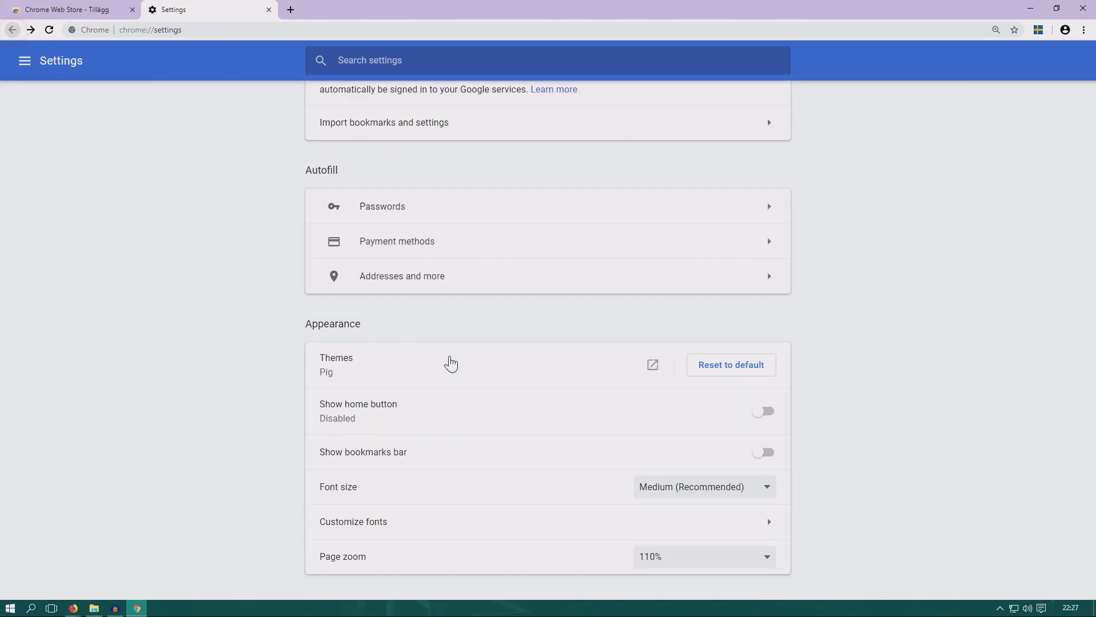
scroll(501, 362, down, 7)
scroll(519, 353, up, 9)
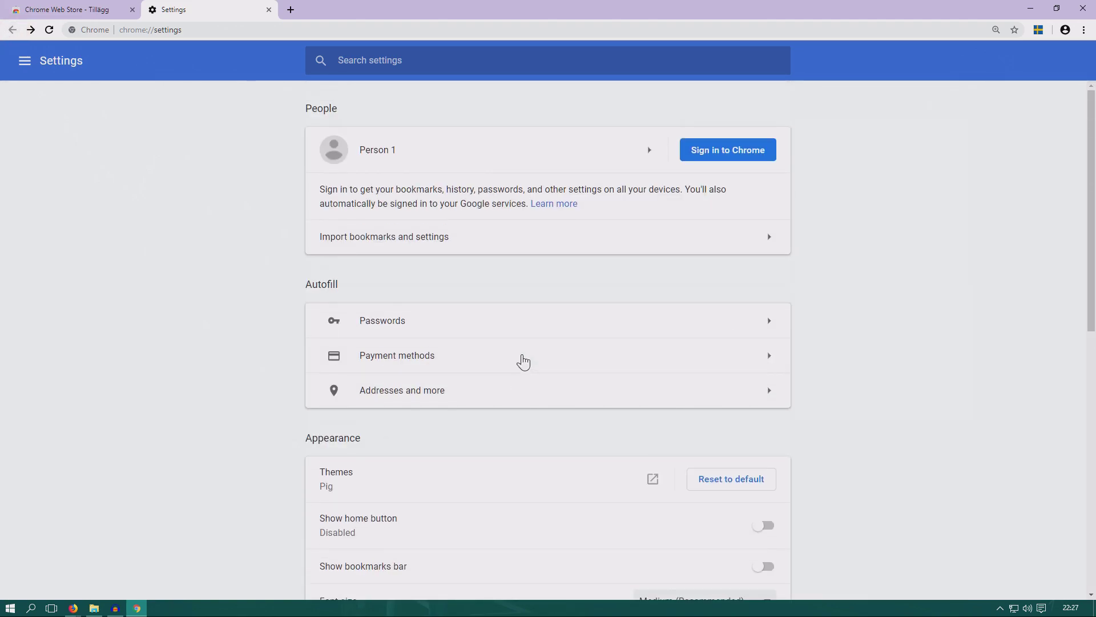
click(25, 61)
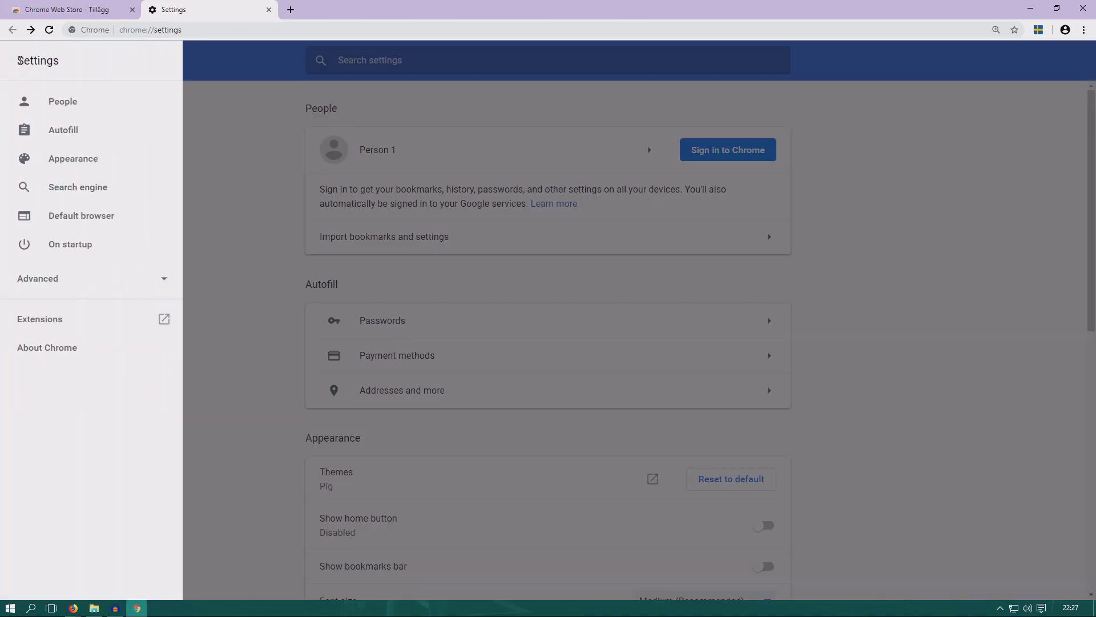
Expand the Advanced settings sections, then switch back to Settings from the new Extensions tab.
click(59, 281)
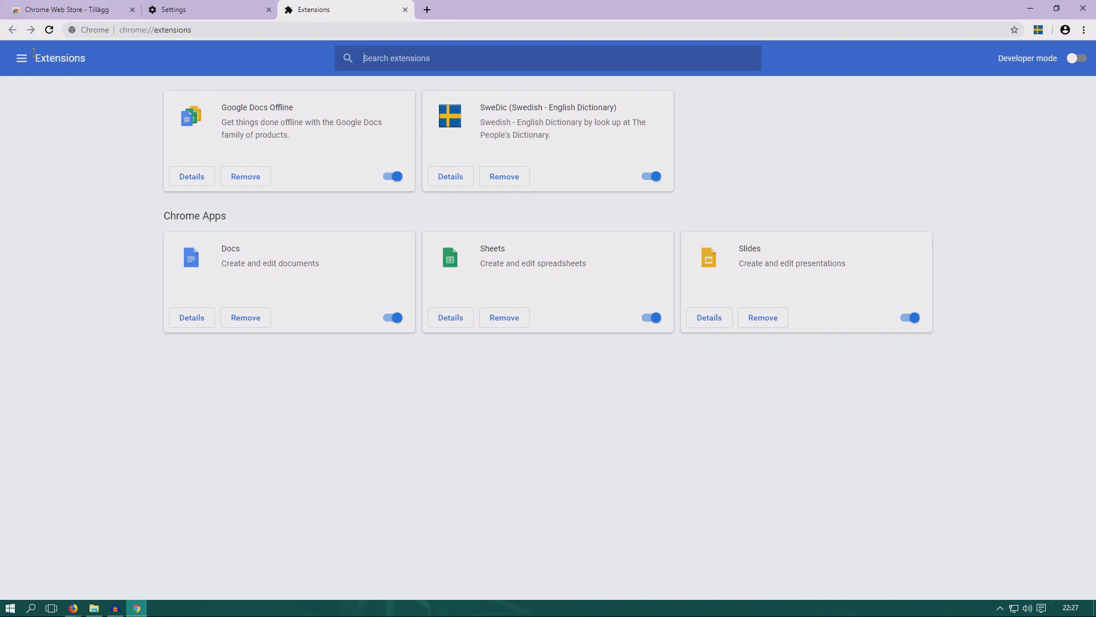
click(212, 10)
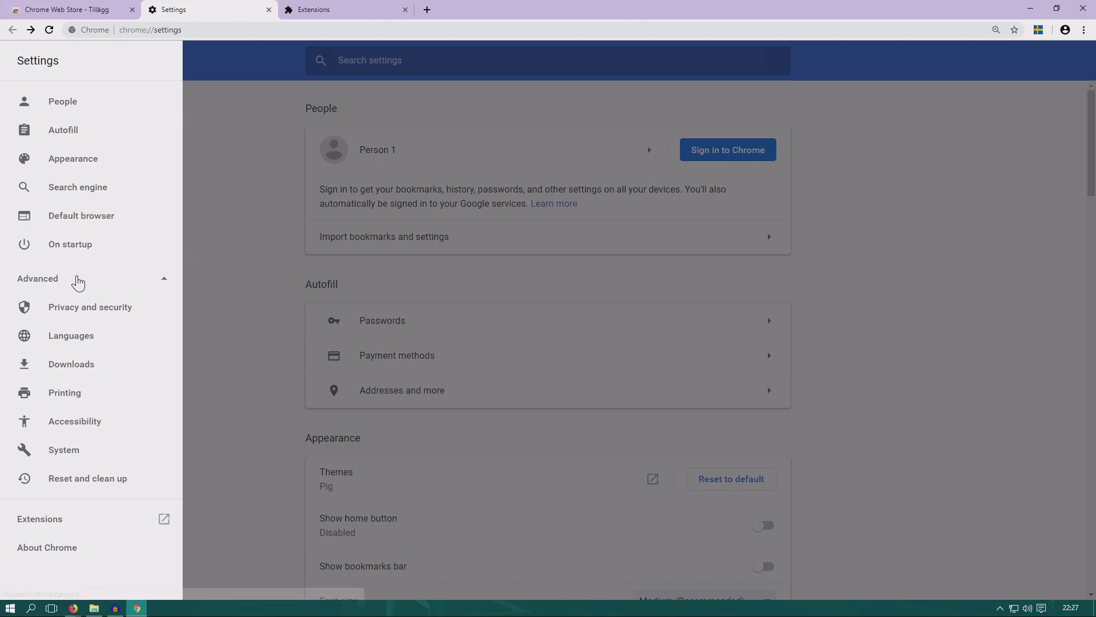
Expand the Languages section and browse the Add languages list, closing it without adding any.
click(66, 338)
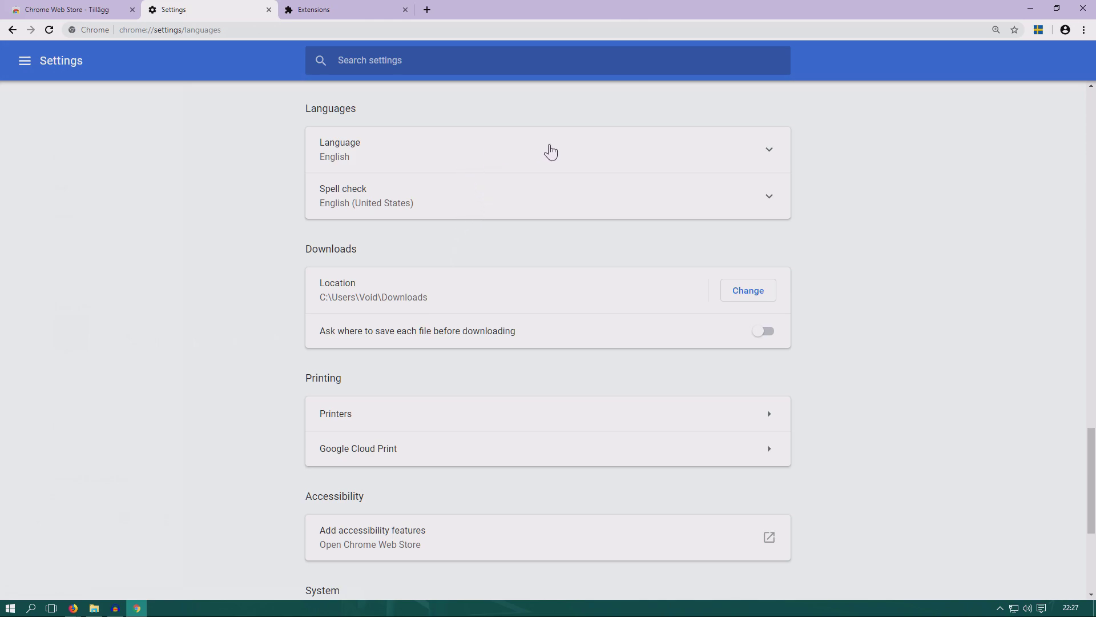
click(676, 151)
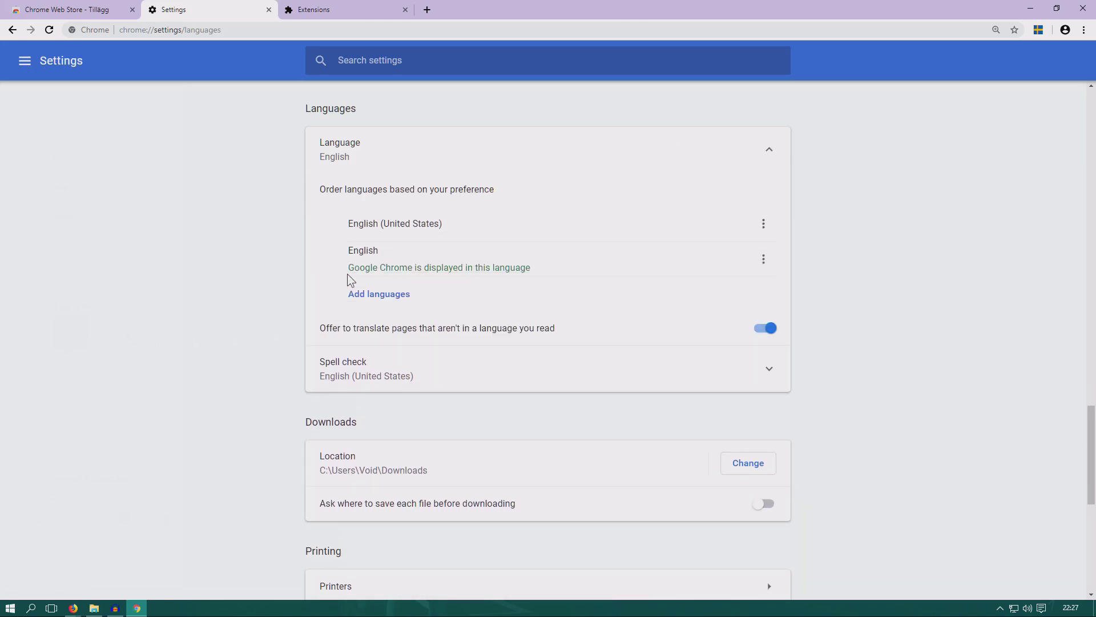
click(370, 295)
scroll(538, 278, down, 15)
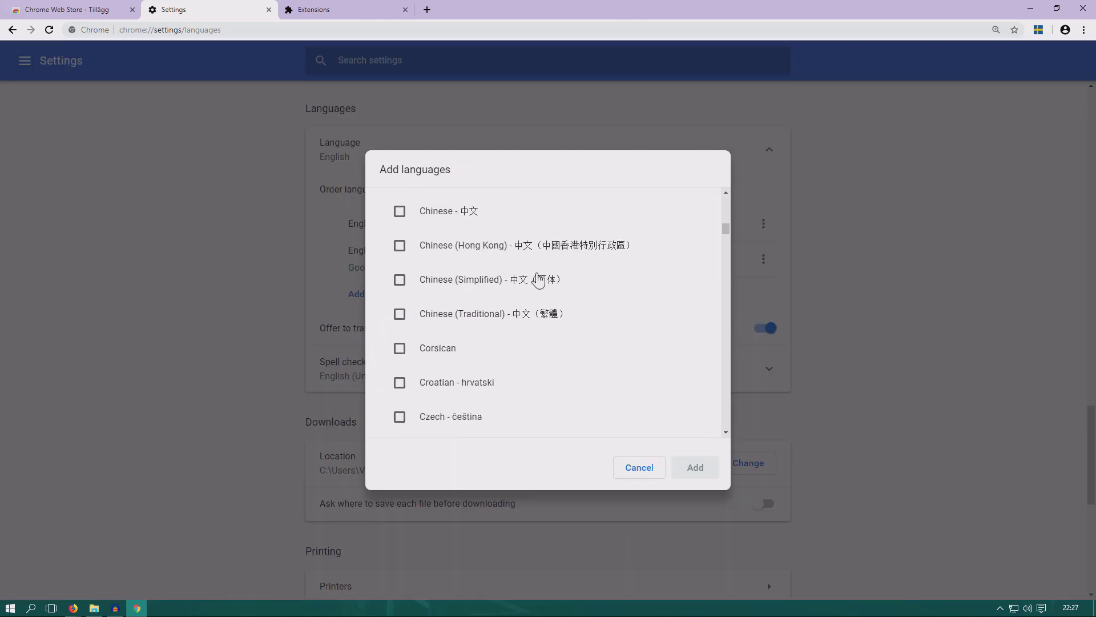
drag(727, 249, 751, 362)
key(Escape)
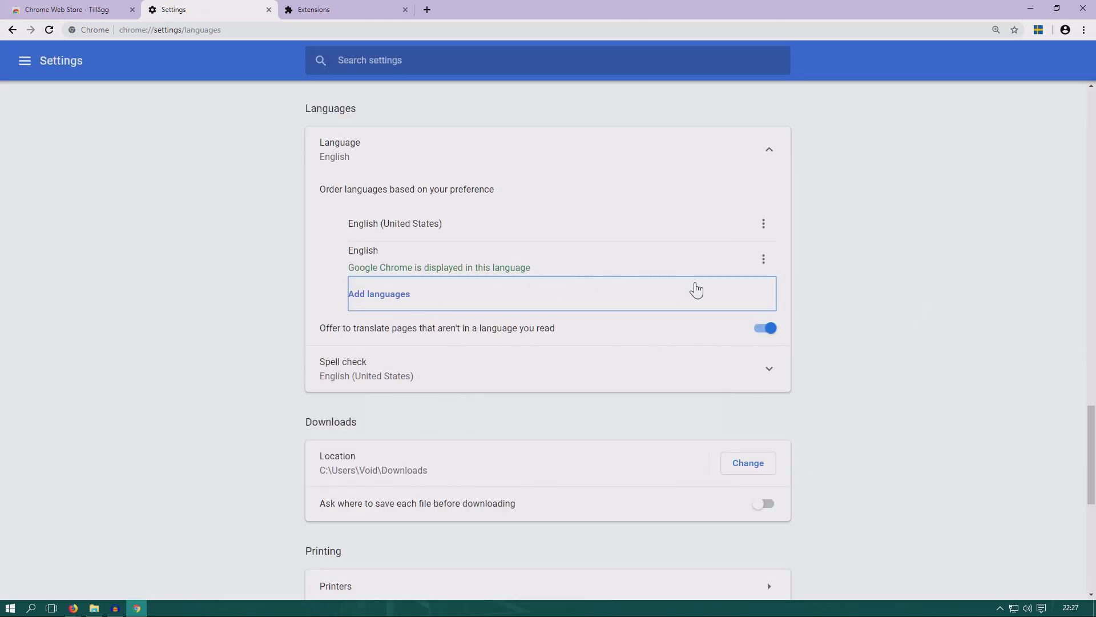
Expand the Spell check options and scroll through the Downloads and System settings.
scroll(638, 328, down, 4)
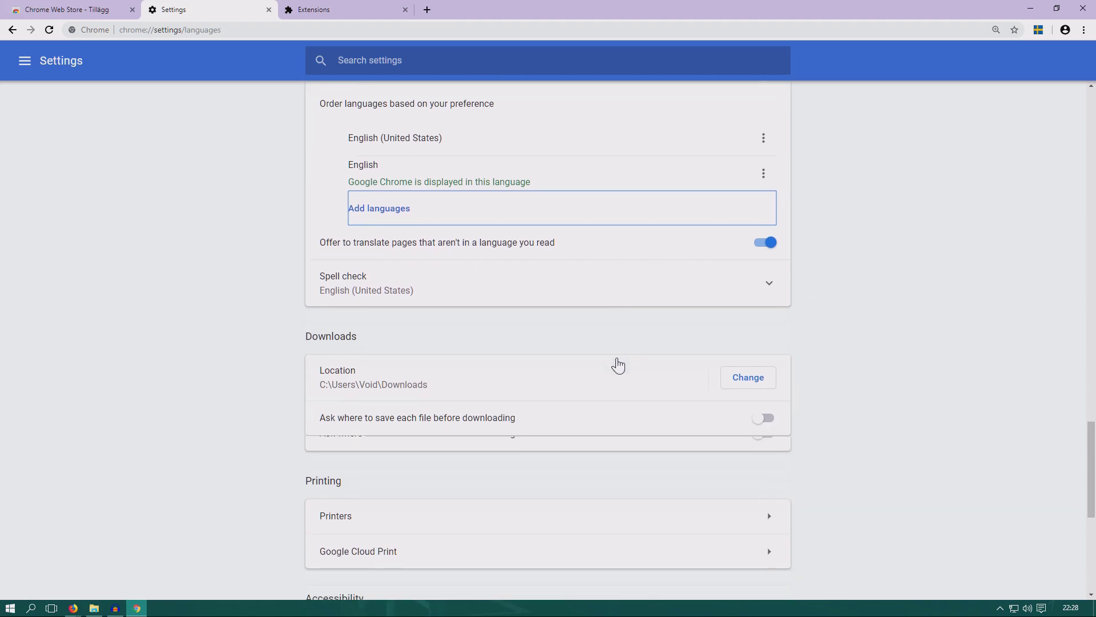
click(736, 141)
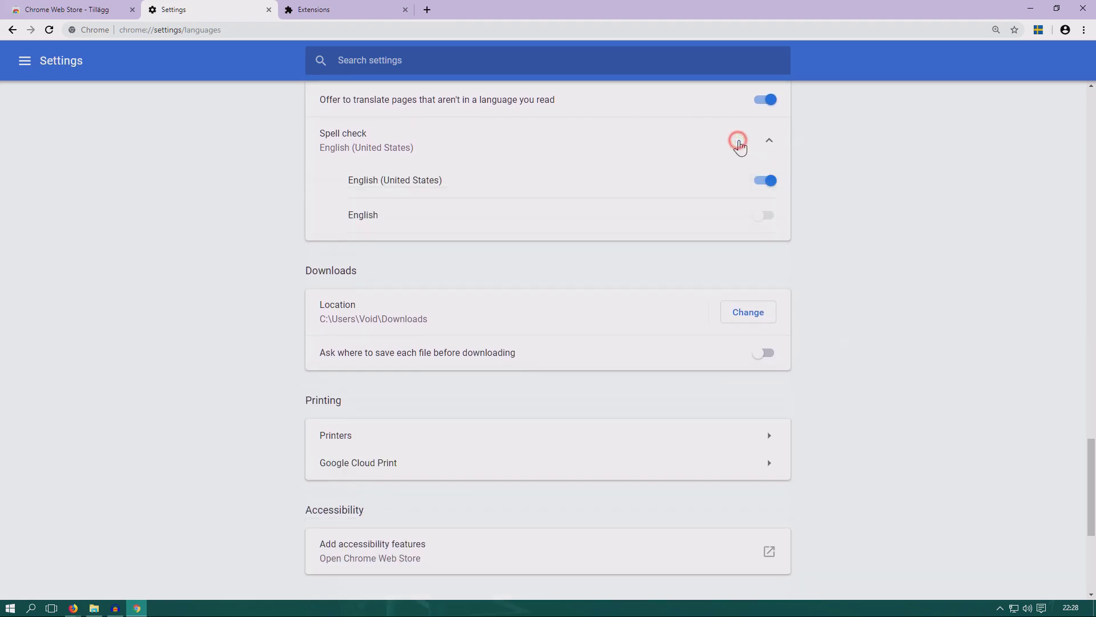
click(533, 147)
click(533, 151)
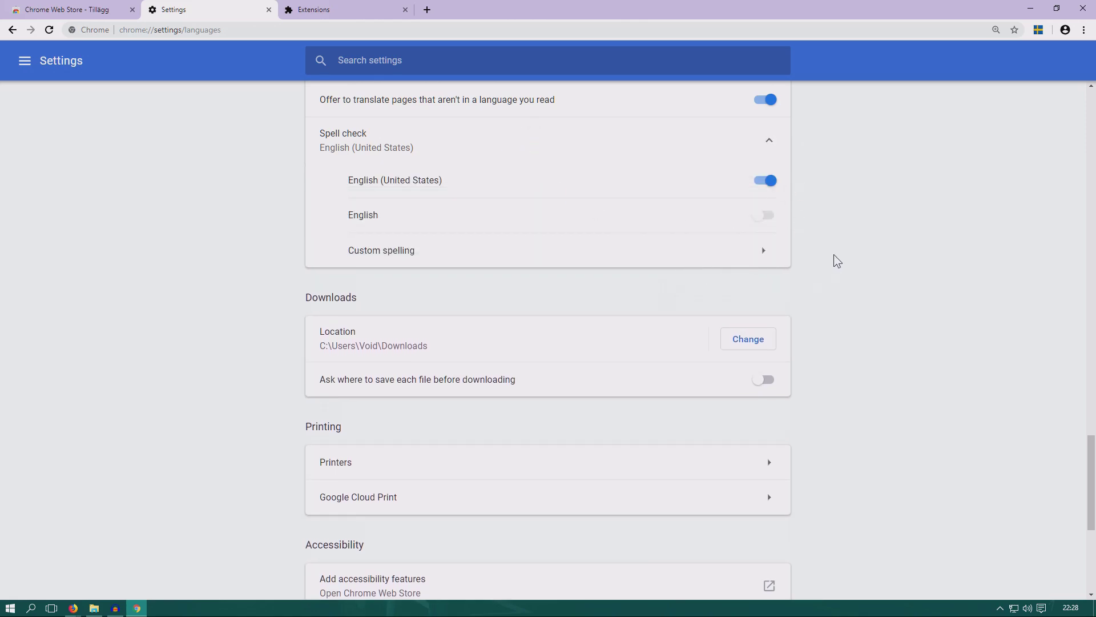
scroll(636, 315, down, 4)
scroll(726, 222, up, 1)
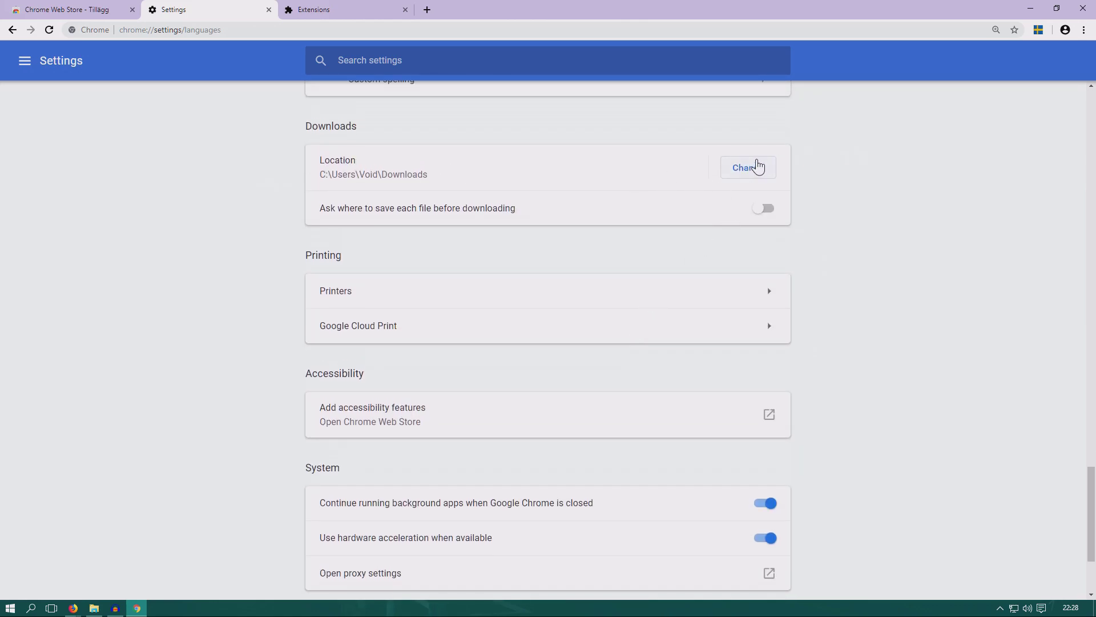
scroll(885, 326, down, 3)
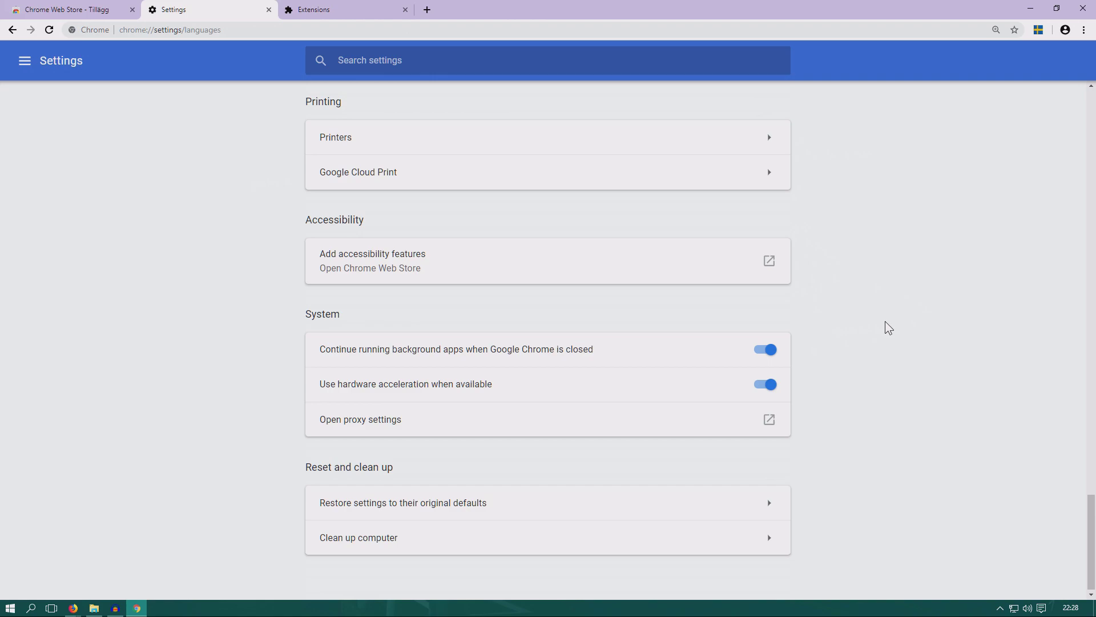
scroll(708, 350, up, 20)
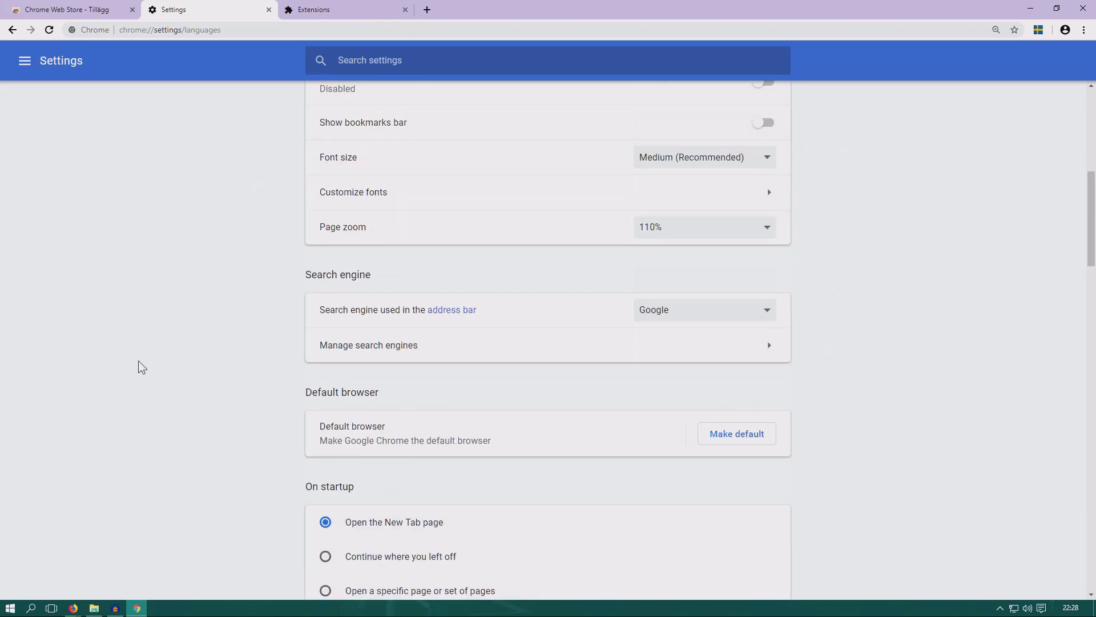
Switch from Settings to the Chrome Web Store tab showing the Tillägg extensions page.
click(24, 61)
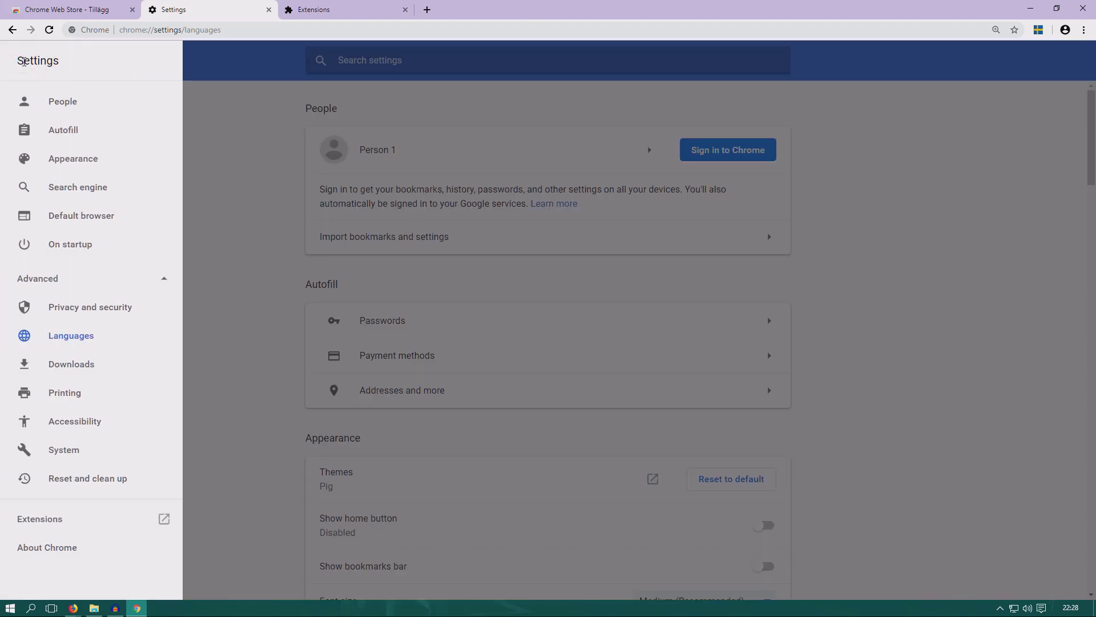
click(67, 9)
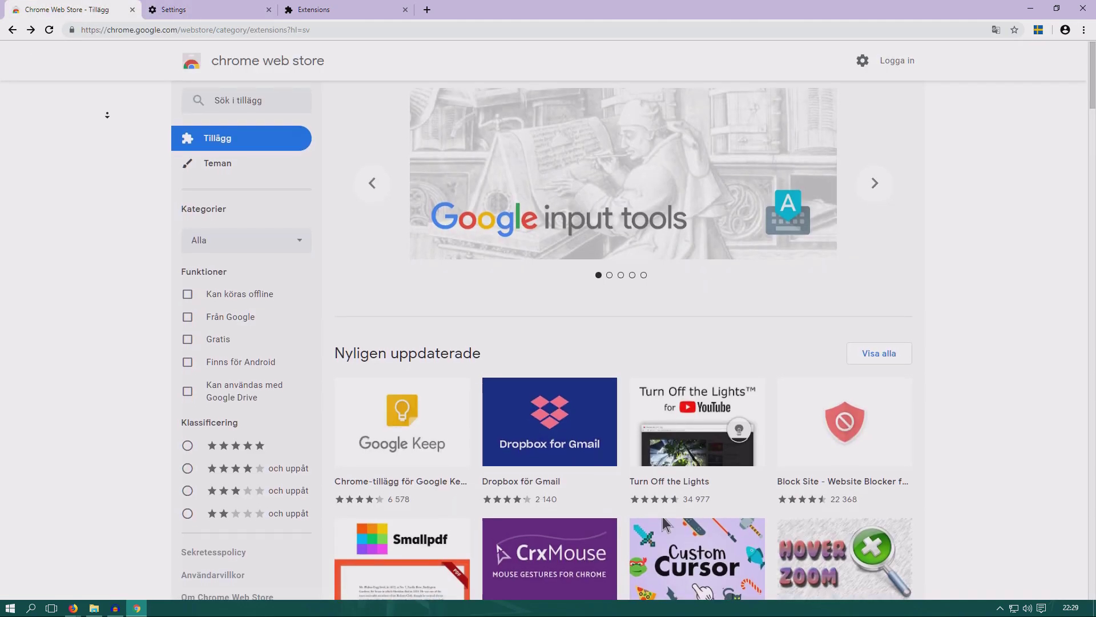